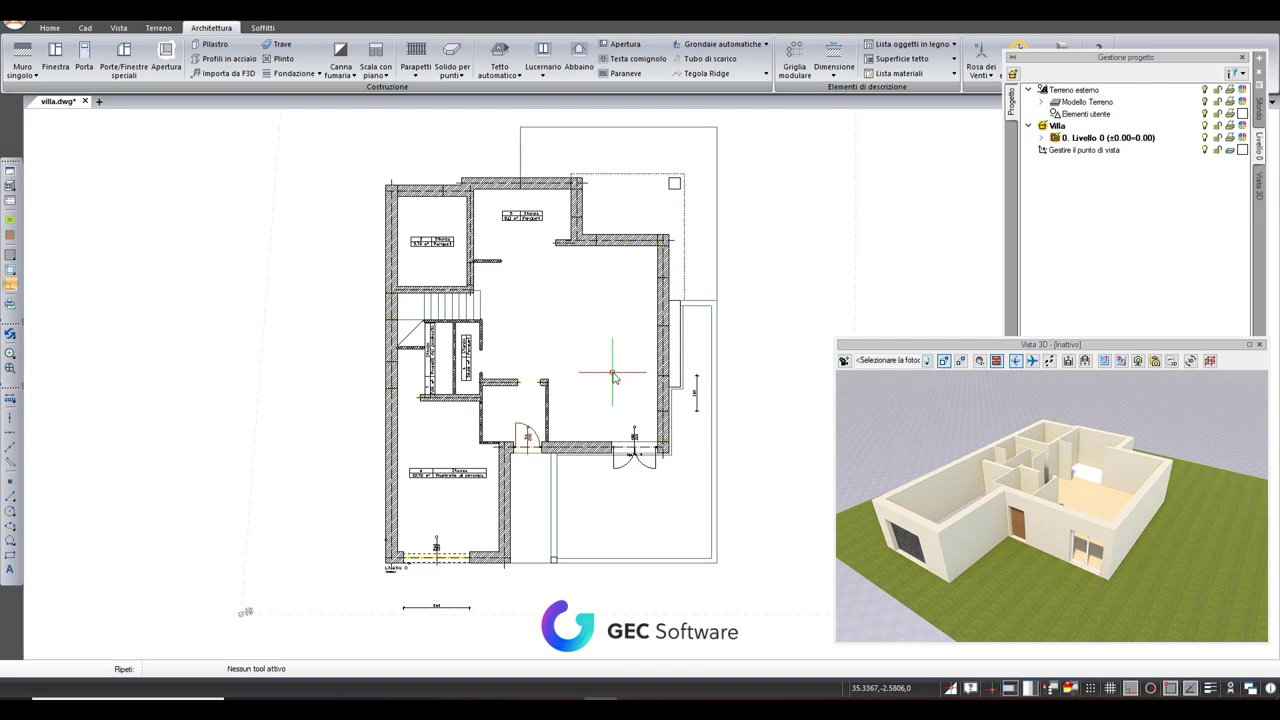
Place an automatic ceiling at 300.0 over the Level 0 rooms by picking inside the villa plan
{"action": "middle_click_drag", "start_coordinate": [740, 398], "coordinate": [668, 429]}
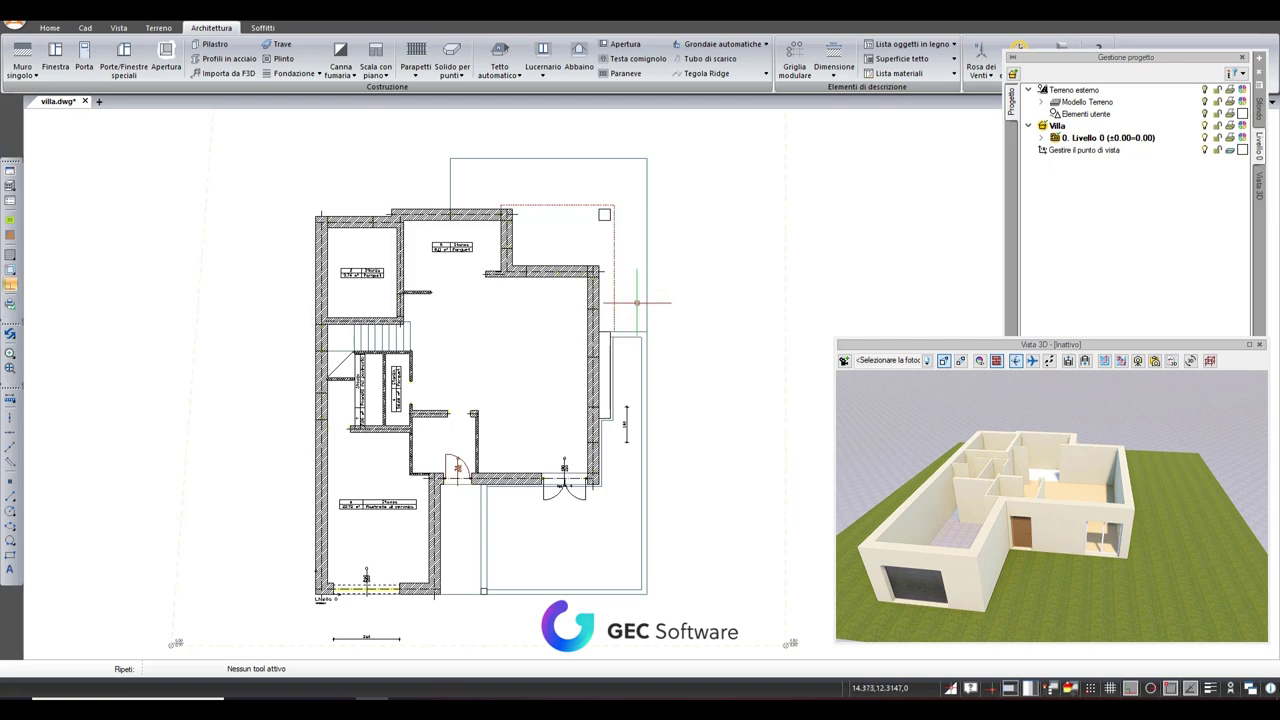
{"action": "mouse_move", "coordinate": [949, 540]}
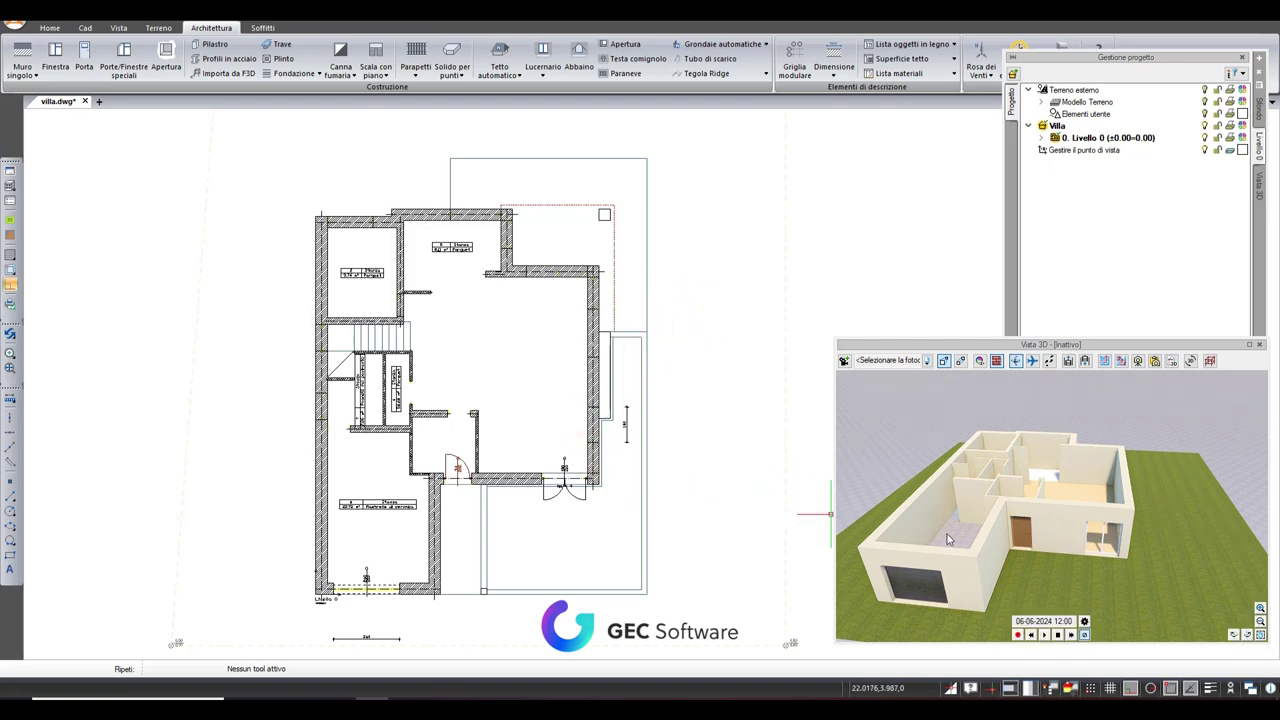
{"action": "left_click_drag", "start_coordinate": [1024, 550], "coordinate": [1008, 540]}
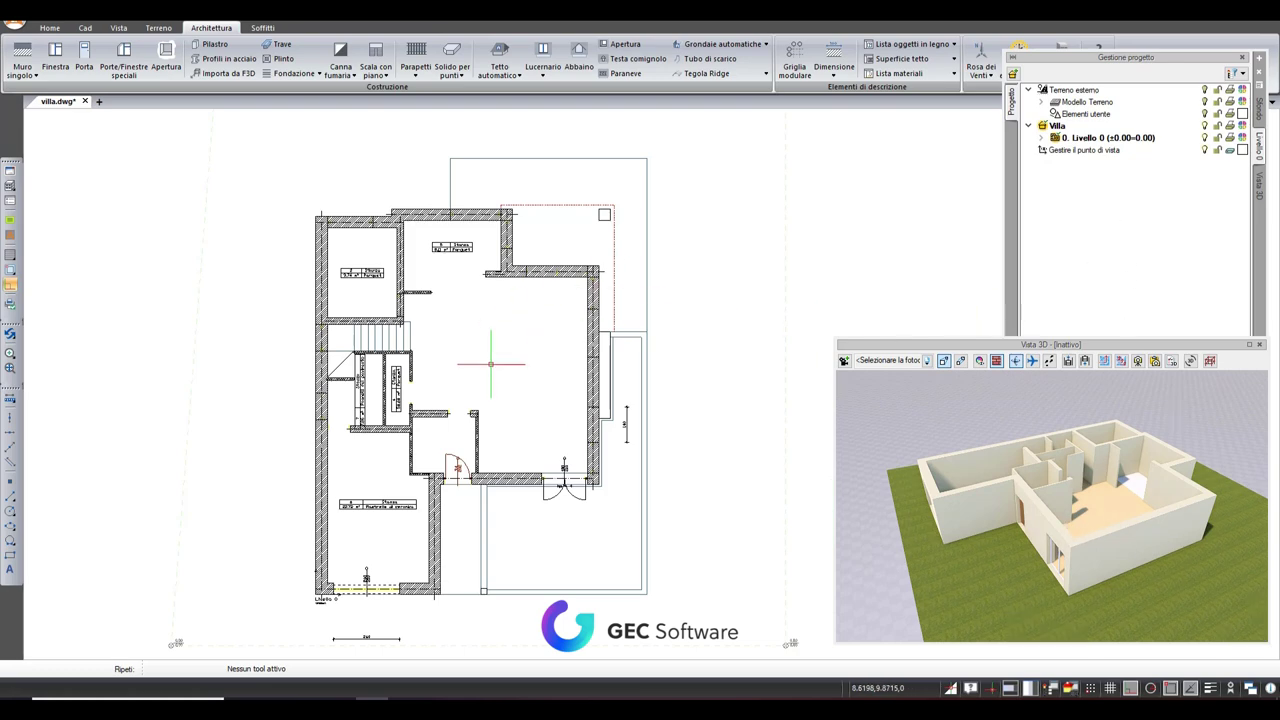
{"action": "scroll", "coordinate": [513, 383], "scroll_direction": "down", "scroll_amount": 1}
{"action": "left_click_drag", "start_coordinate": [895, 484], "coordinate": [1010, 480]}
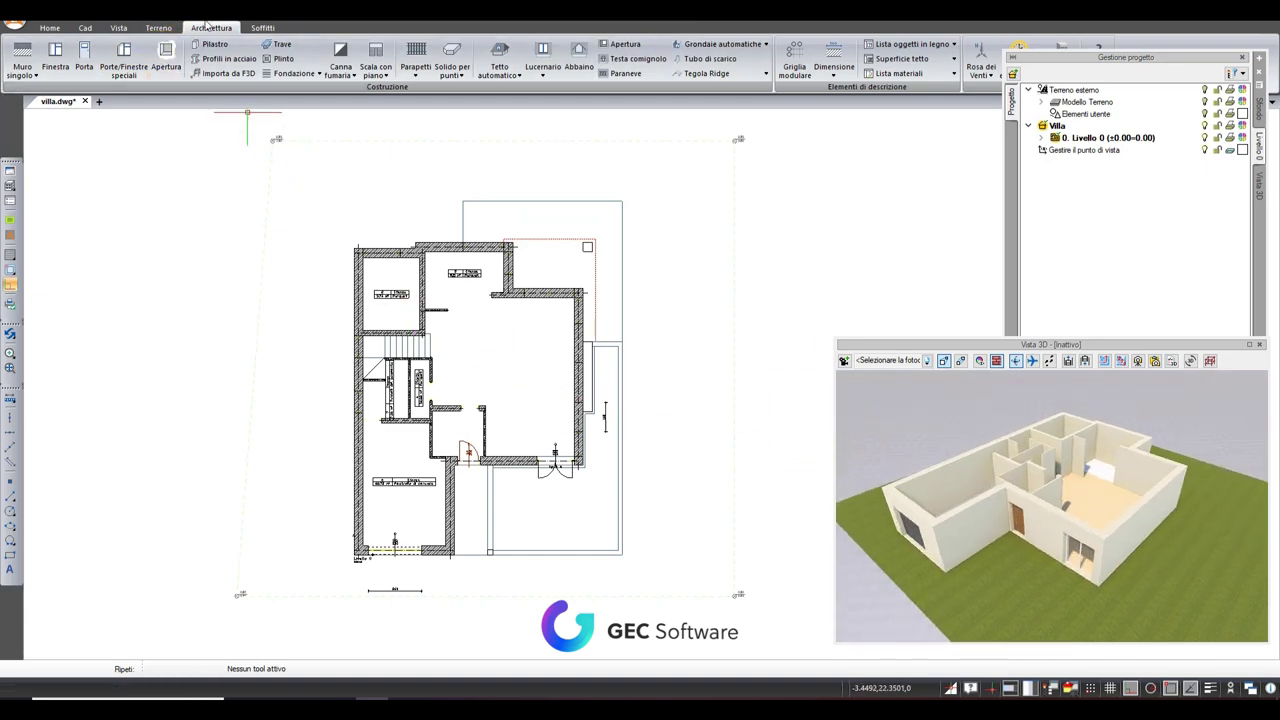
{"action": "left_click", "coordinate": [262, 28]}
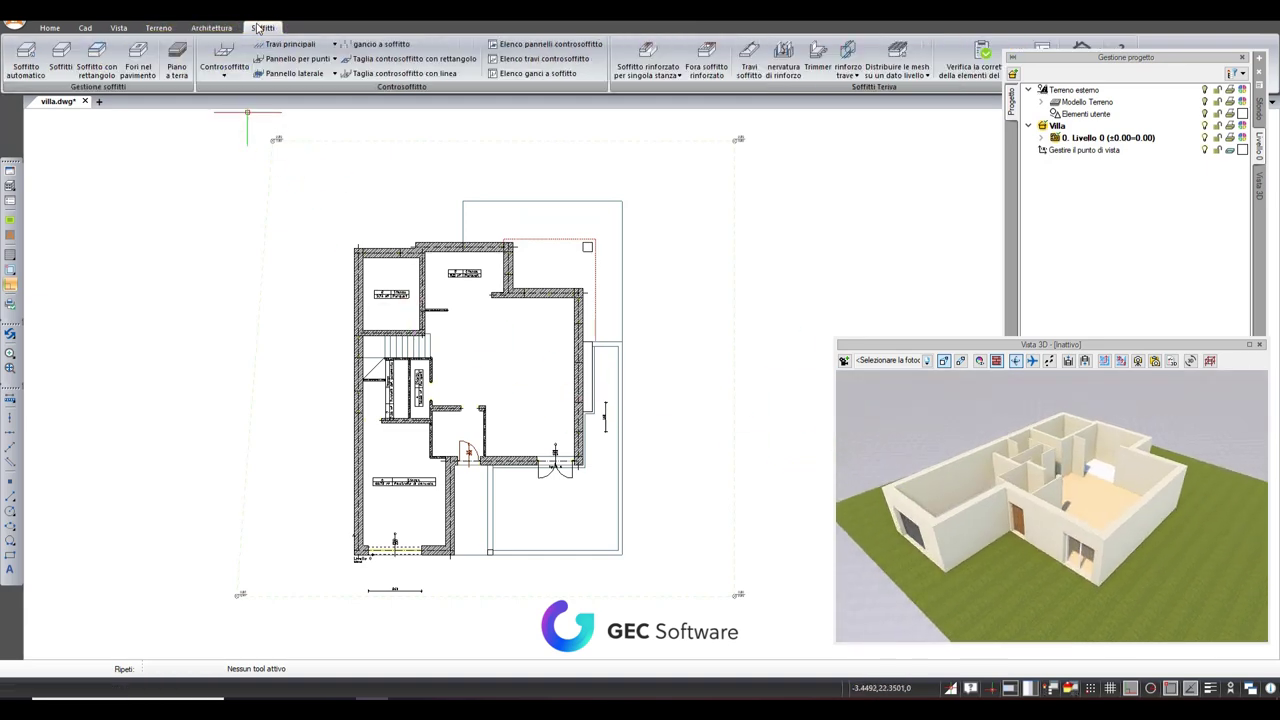
{"action": "left_click", "coordinate": [22, 62]}
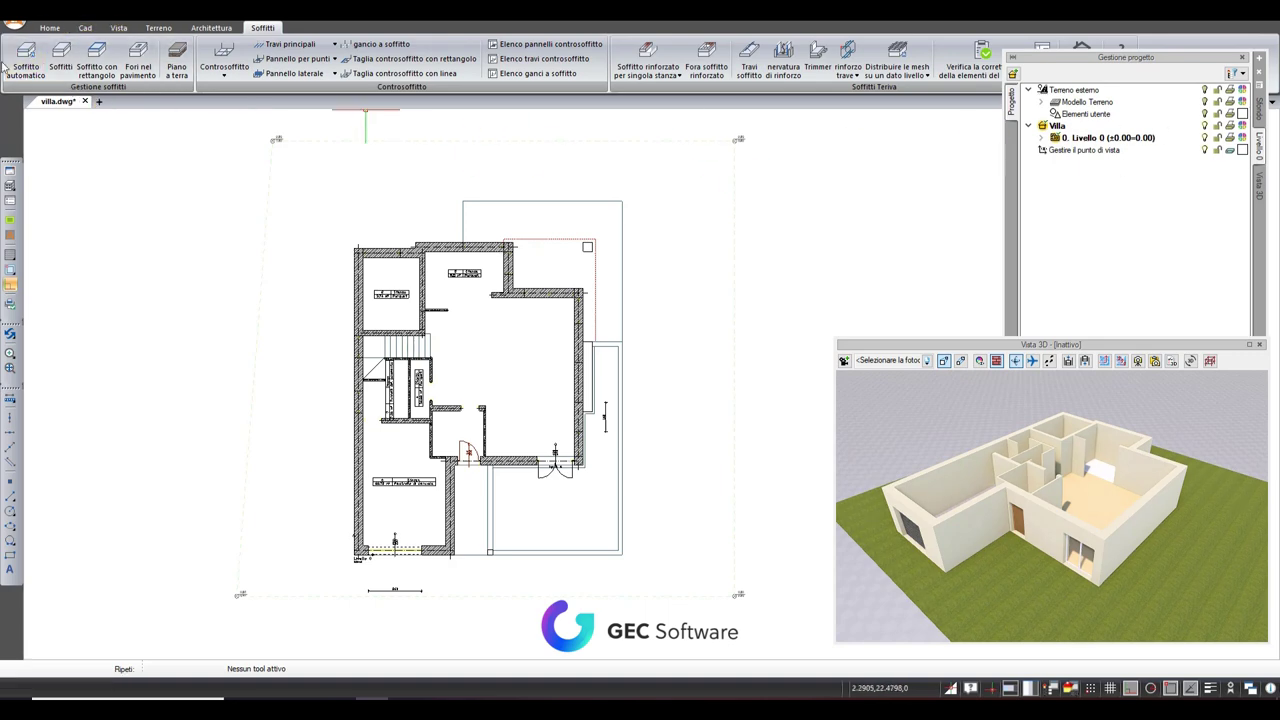
{"action": "left_click", "coordinate": [20, 62]}
{"action": "scroll", "coordinate": [574, 248], "scroll_direction": "up", "scroll_amount": 3}
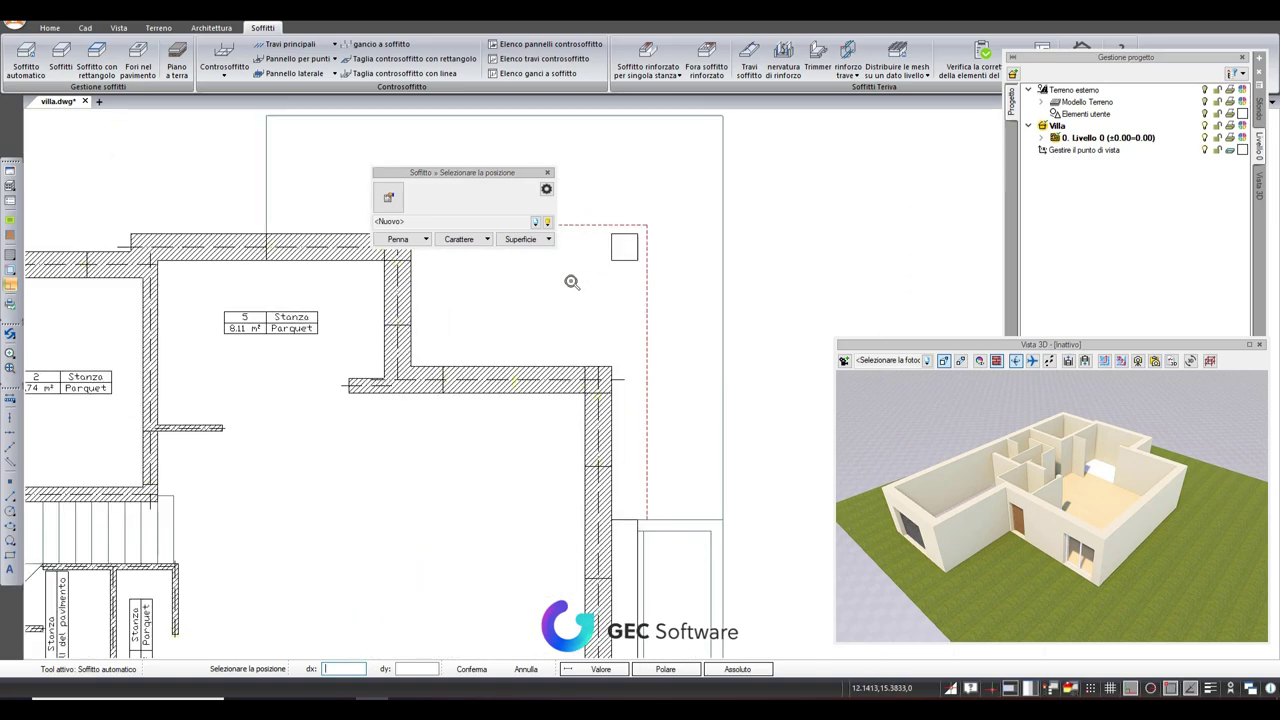
{"action": "scroll", "coordinate": [572, 282], "scroll_direction": "up", "scroll_amount": 1}
{"action": "middle_click_drag", "start_coordinate": [529, 314], "coordinate": [823, 257]}
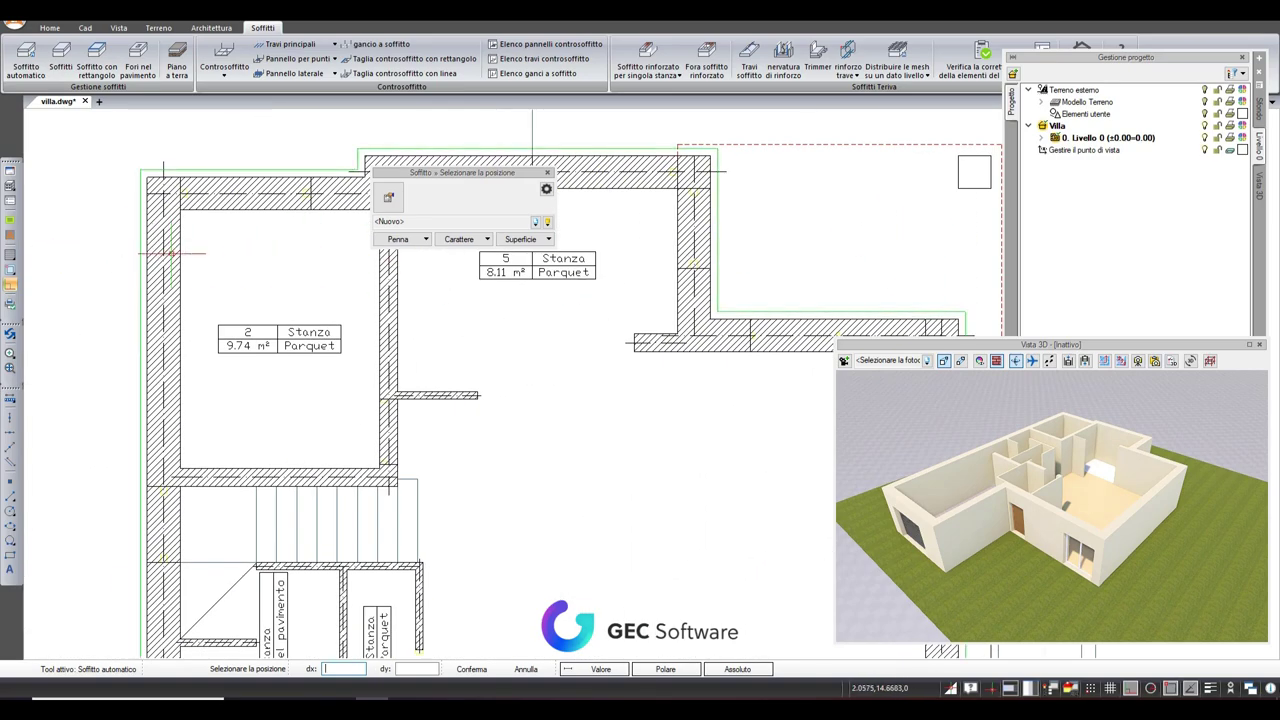
{"action": "scroll", "coordinate": [175, 254], "scroll_direction": "down", "scroll_amount": 1}
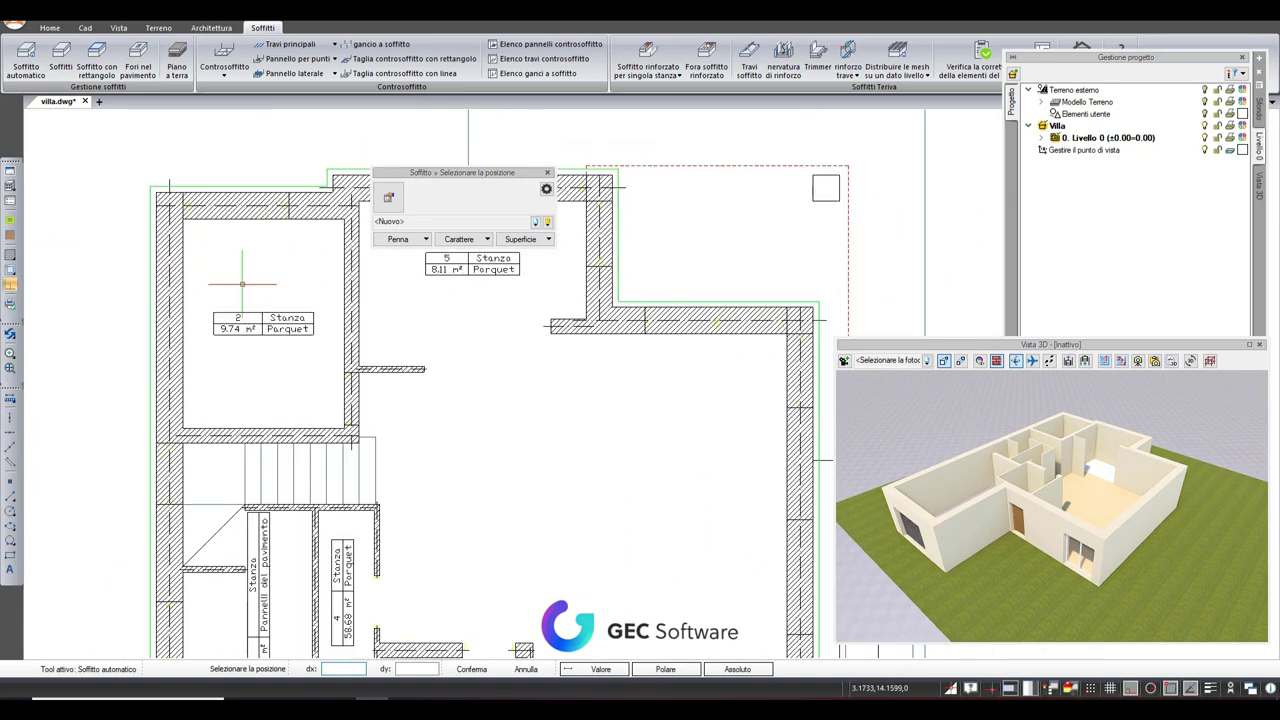
{"action": "left_click", "coordinate": [230, 273]}
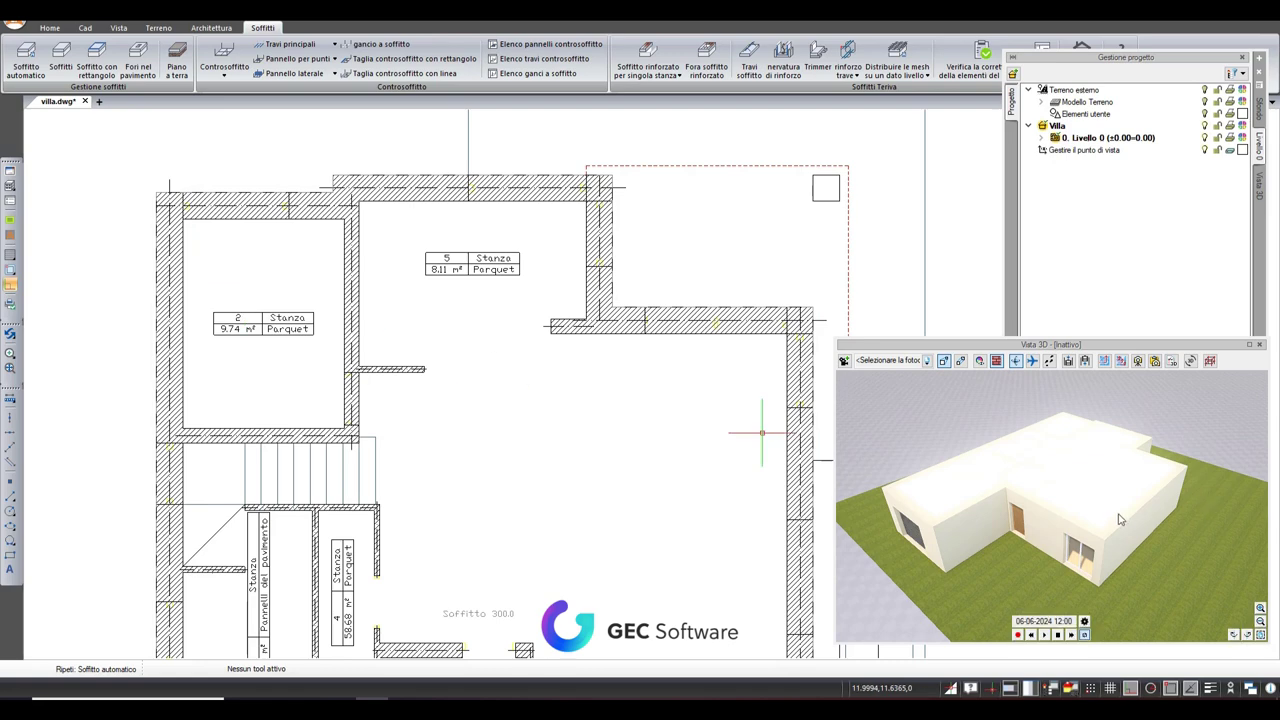
{"action": "left_click_drag", "start_coordinate": [1120, 519], "coordinate": [1120, 470]}
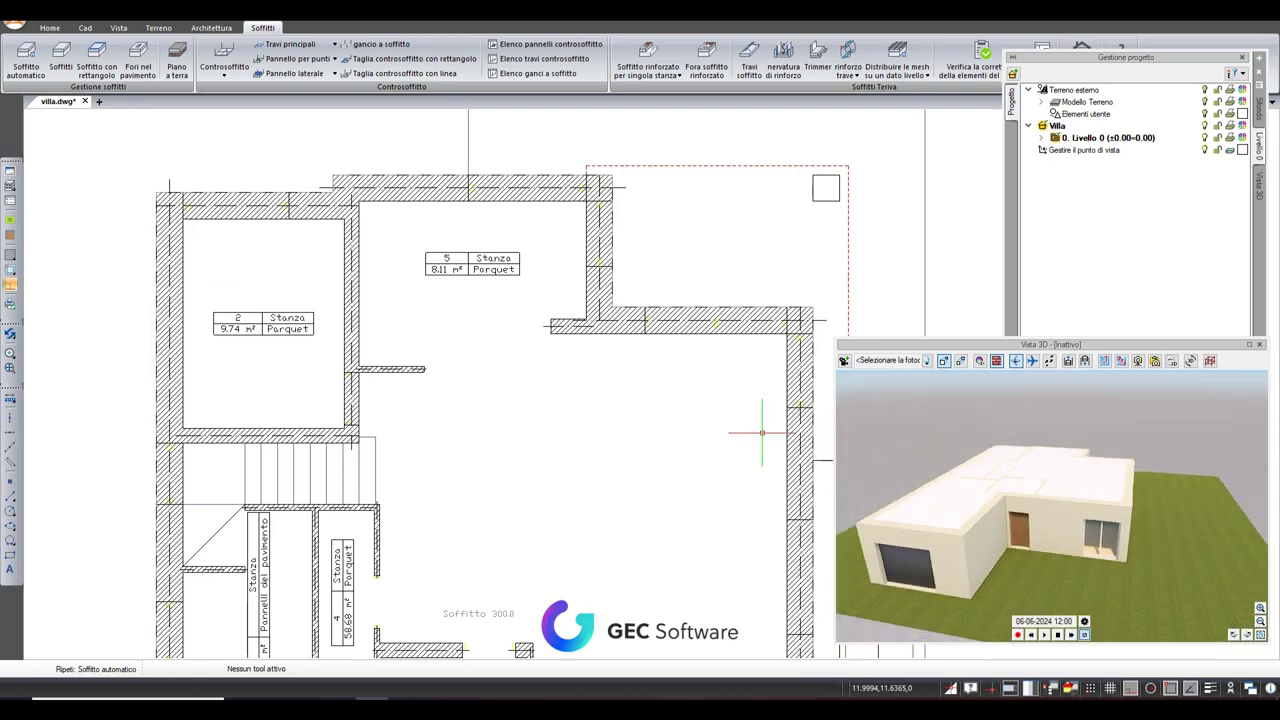
{"action": "scroll", "coordinate": [608, 420], "scroll_direction": "down", "scroll_amount": 3}
{"action": "scroll", "coordinate": [603, 440], "scroll_direction": "up", "scroll_amount": 1}
{"action": "scroll", "coordinate": [603, 457], "scroll_direction": "up", "scroll_amount": 1}
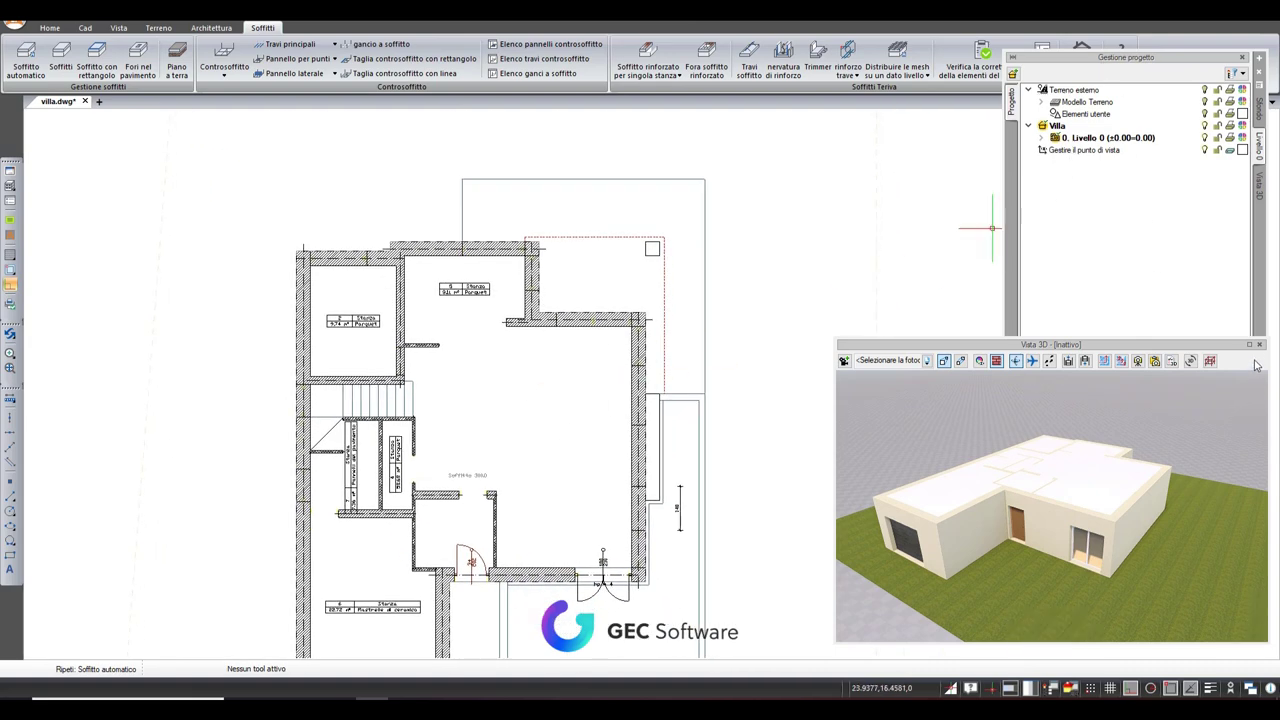
{"action": "left_click", "coordinate": [1107, 141]}
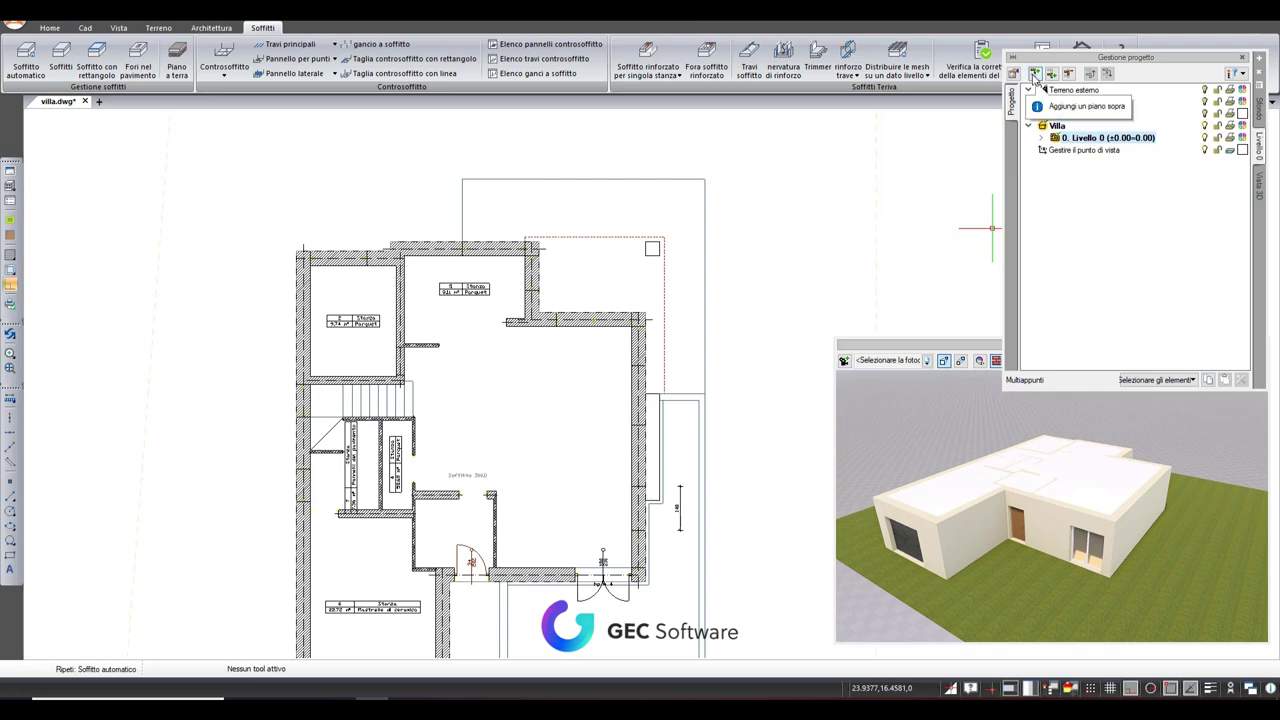
Add Livello 1 above the ground floor at +300.00 with a 300 cm level height
{"action": "left_click", "coordinate": [1035, 74]}
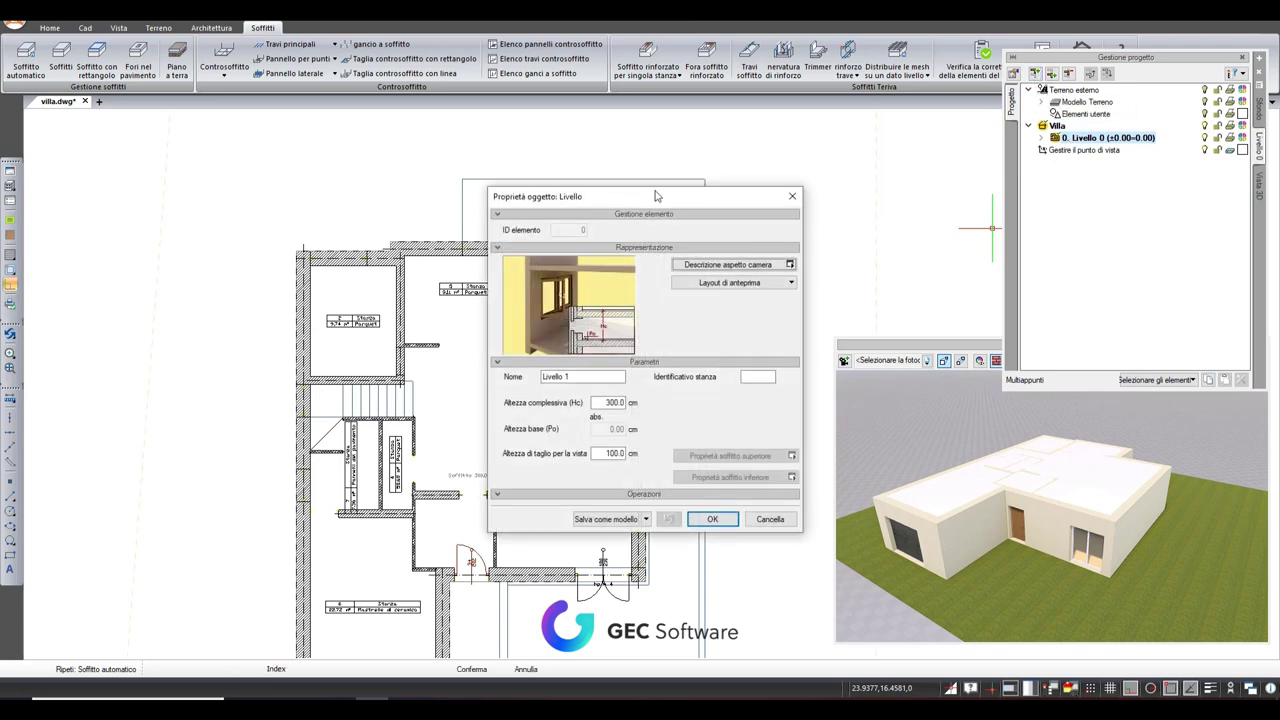
{"action": "left_click_drag", "start_coordinate": [657, 195], "coordinate": [712, 193]}
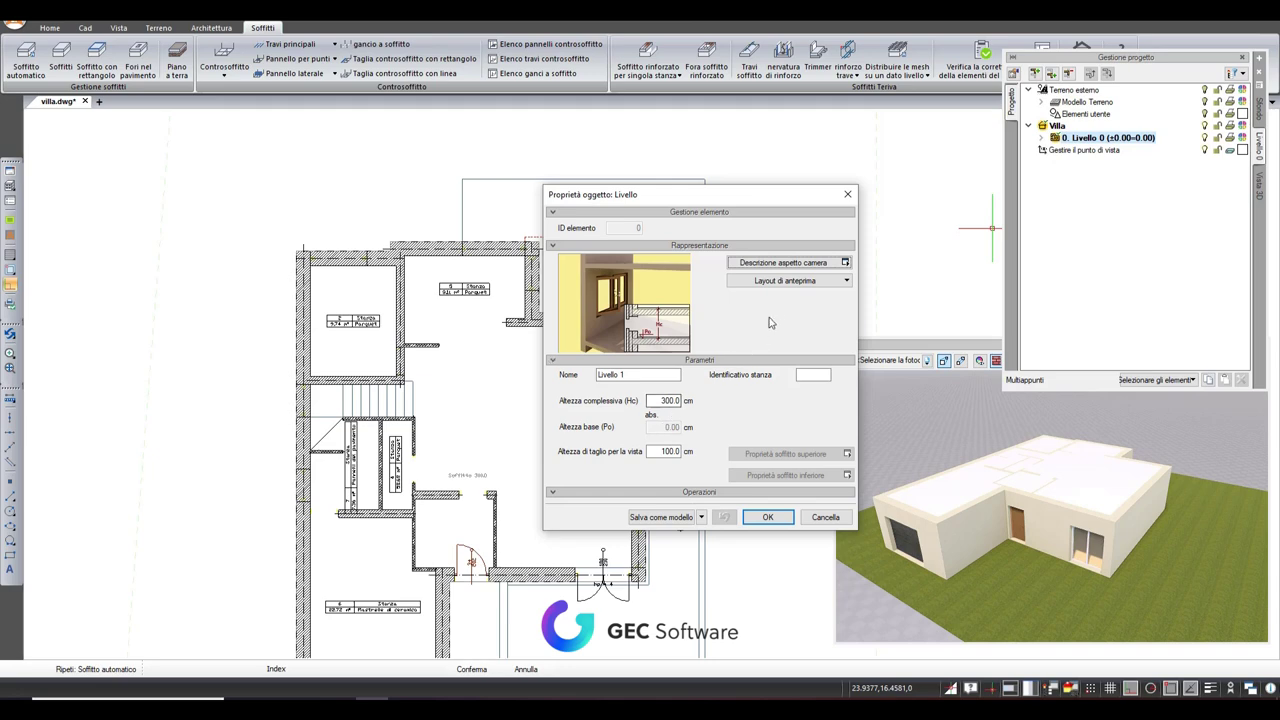
{"action": "left_click", "coordinate": [833, 284]}
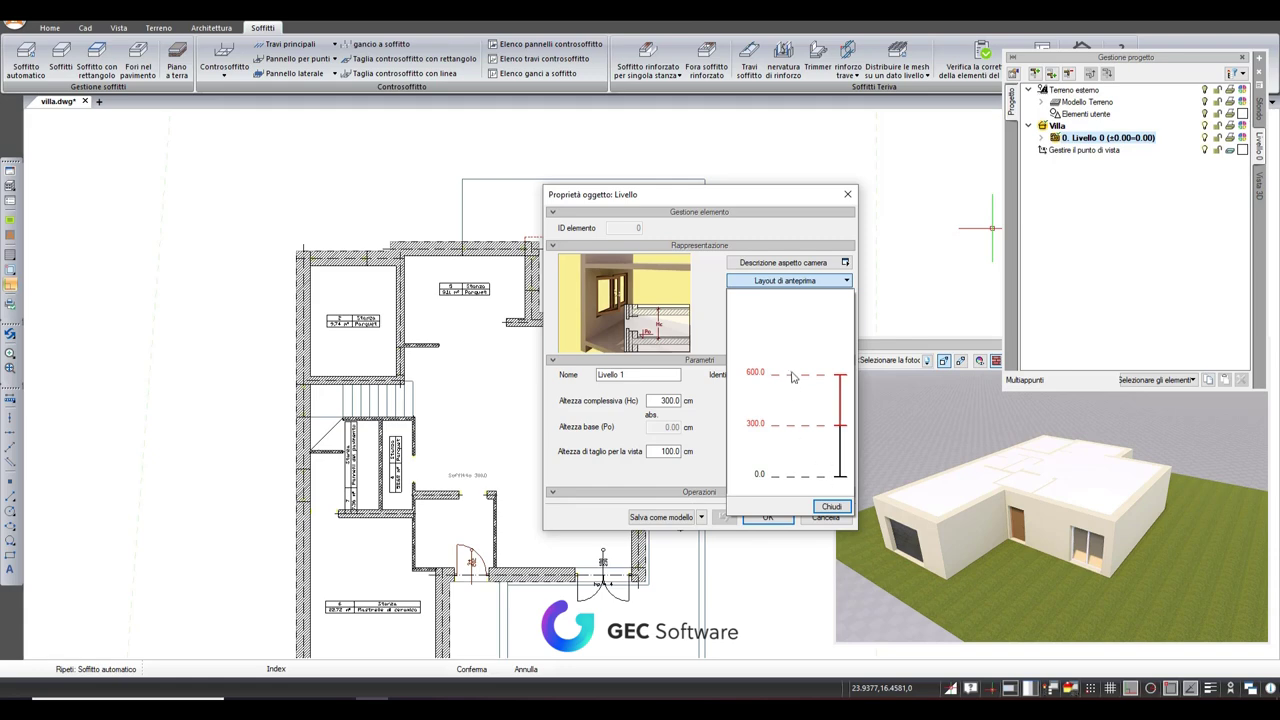
{"action": "left_click", "coordinate": [718, 312]}
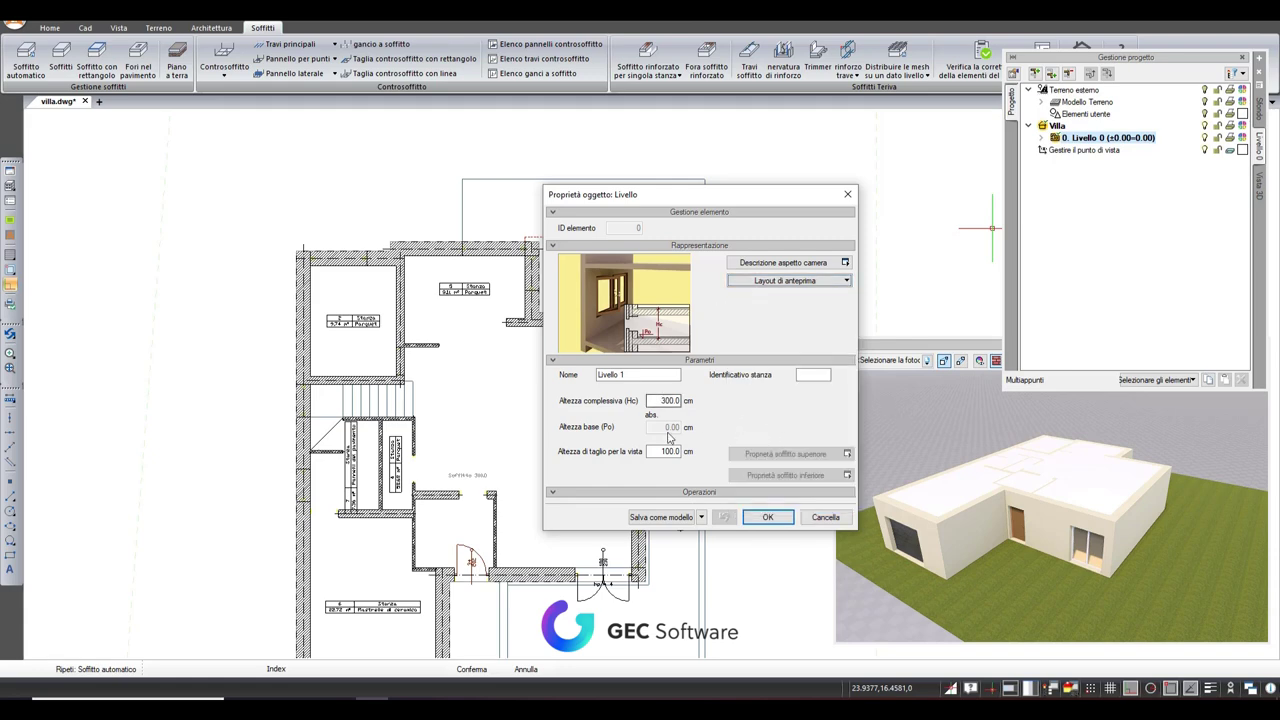
{"action": "left_click", "coordinate": [770, 517]}
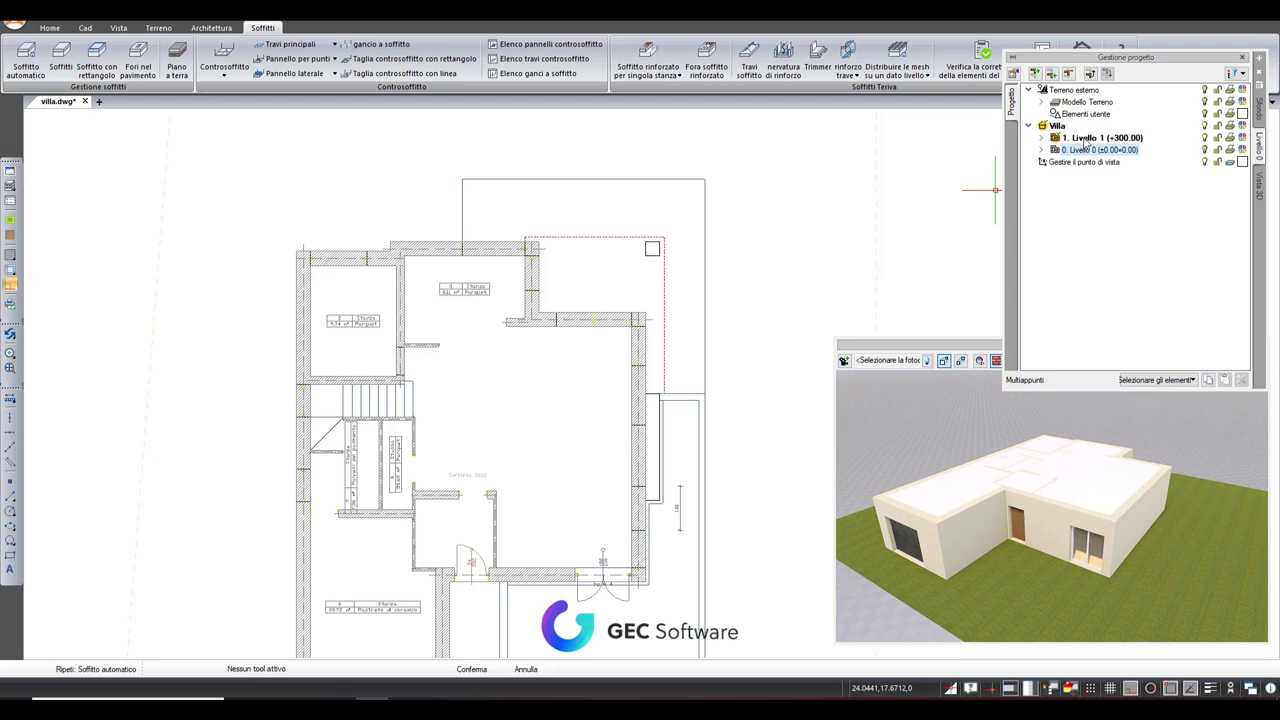
Activate Livello 0, then make Livello 1 the active level again
{"action": "scroll", "coordinate": [472, 288], "scroll_direction": "up", "scroll_amount": 2}
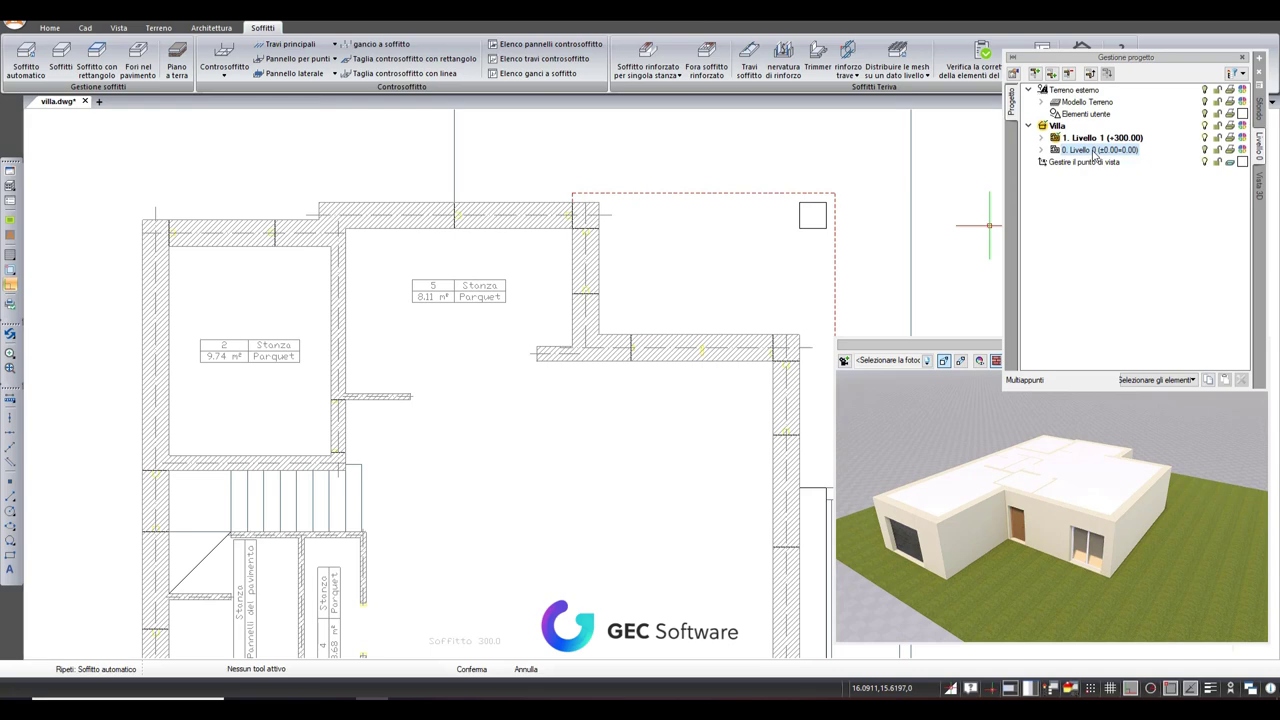
{"action": "double_click", "coordinate": [1095, 152]}
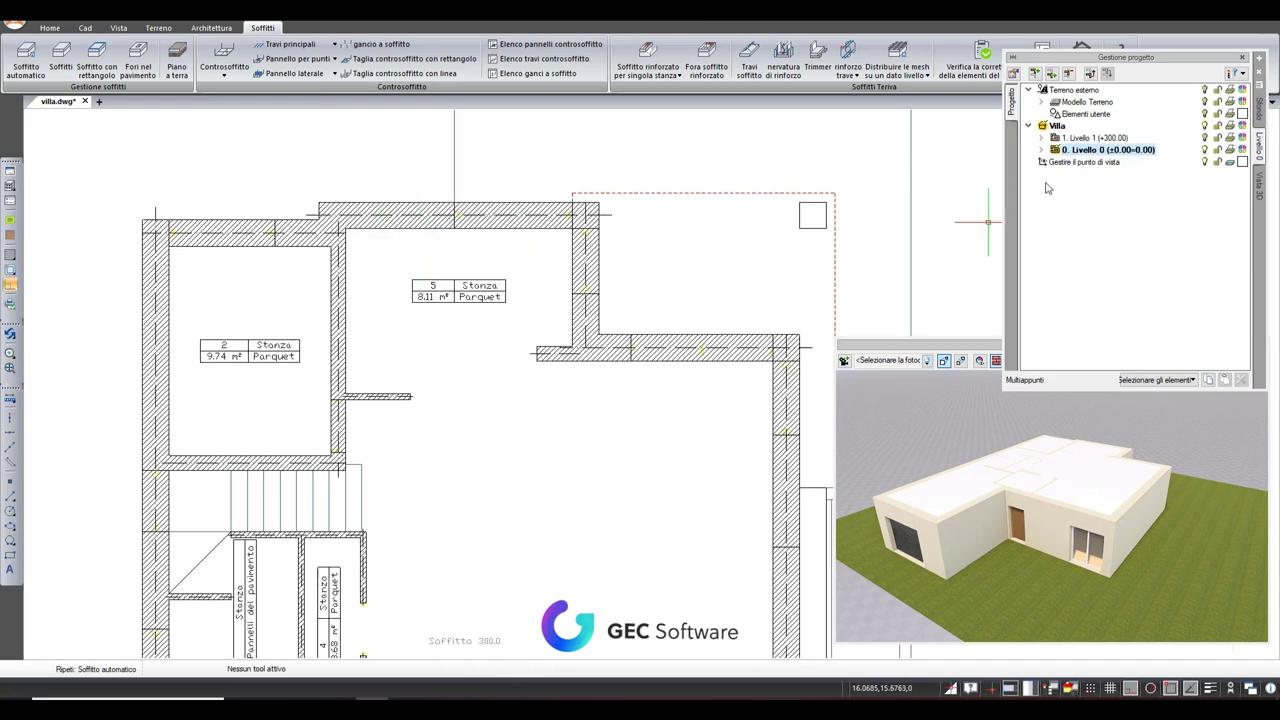
{"action": "double_click", "coordinate": [1088, 139]}
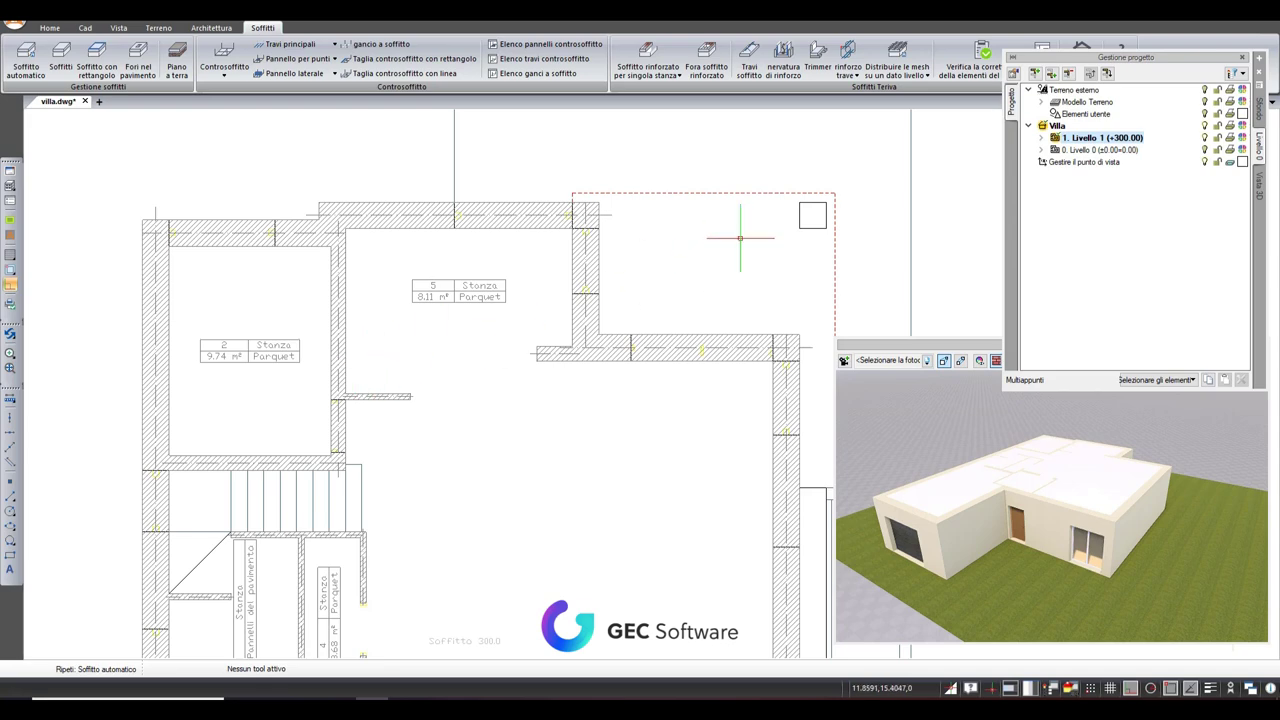
{"action": "scroll", "coordinate": [540, 225], "scroll_direction": "down", "scroll_amount": 1}
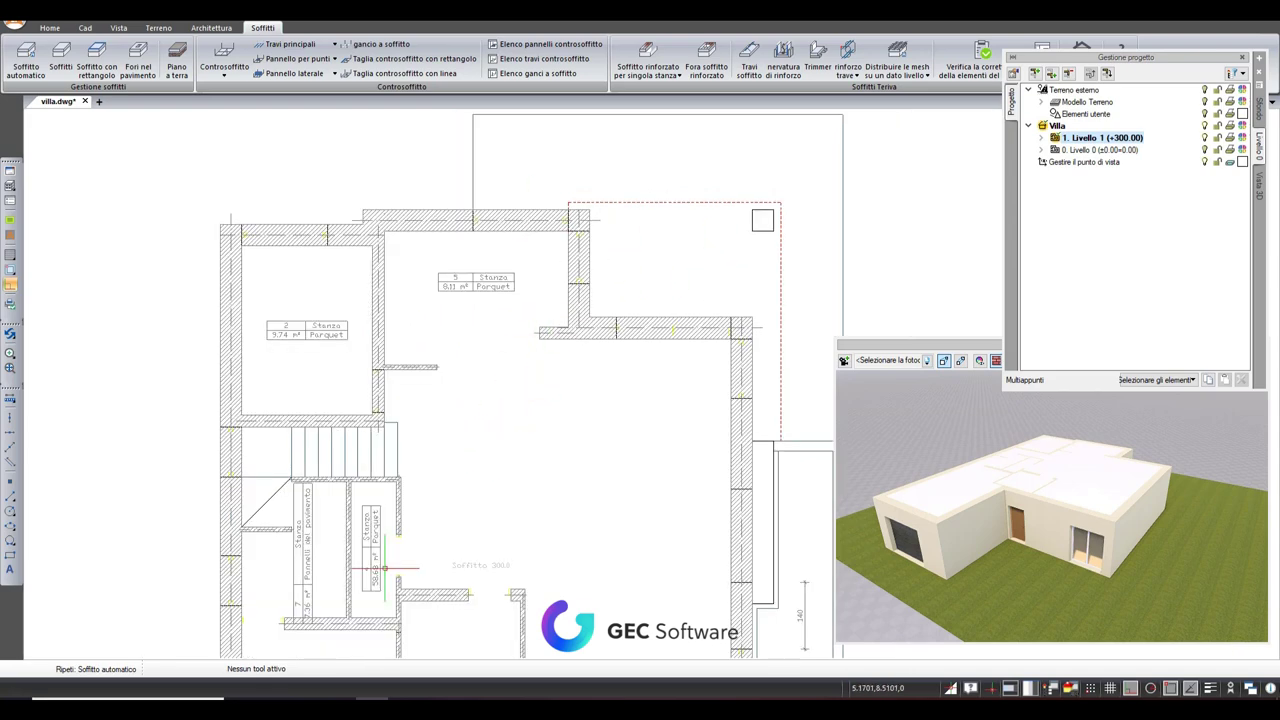
Change the ground floor wall display and switch to the Architettura tools
{"action": "left_click", "coordinate": [1208, 150]}
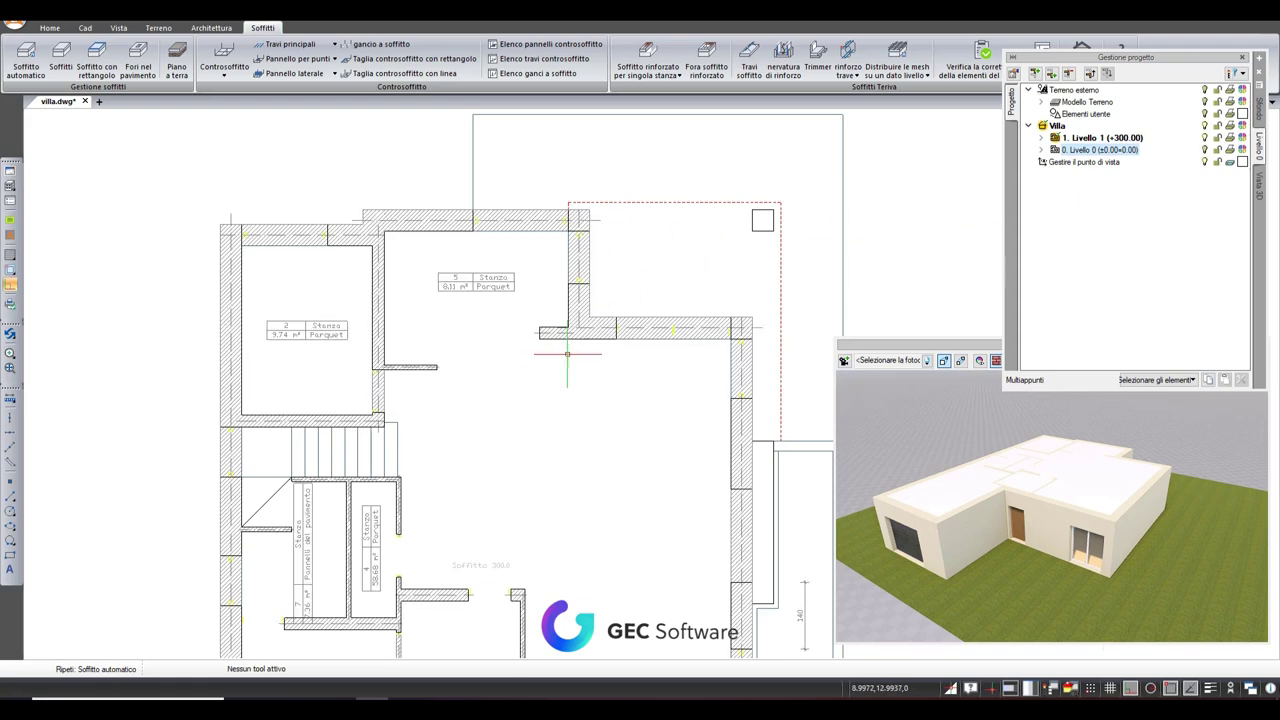
{"action": "middle_click_drag", "start_coordinate": [640, 420], "coordinate": [592, 342]}
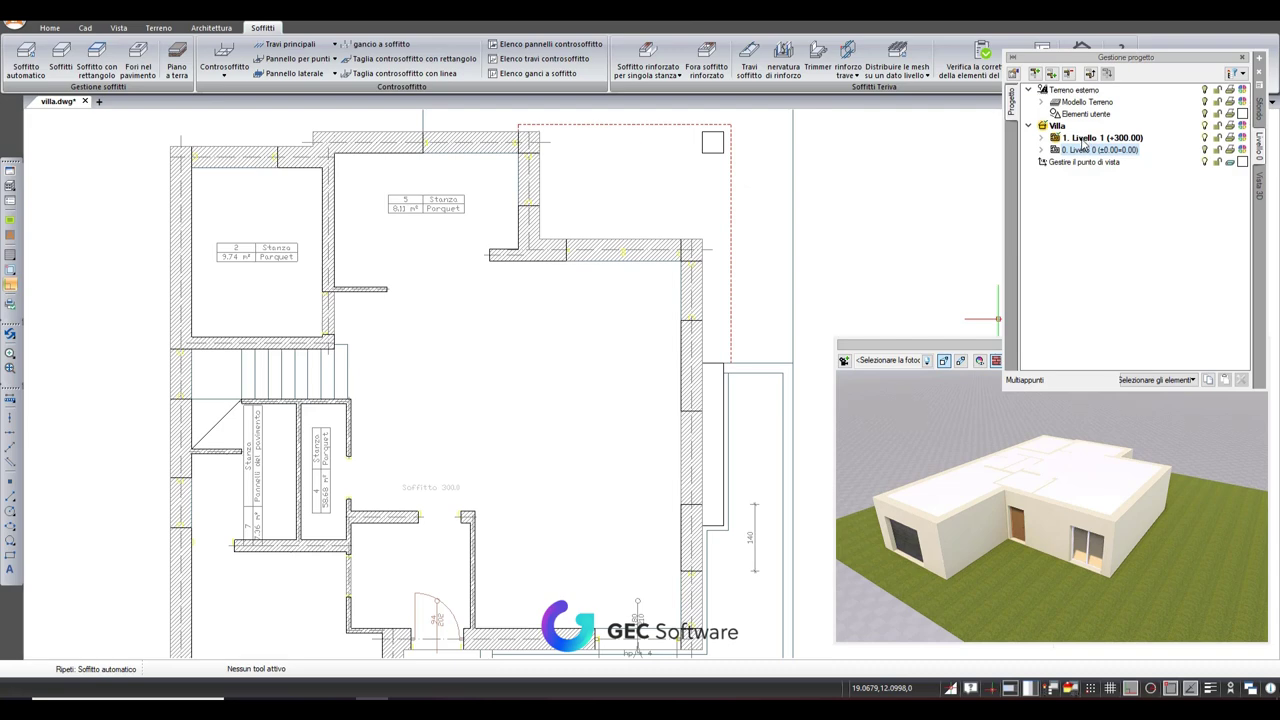
{"action": "left_click", "coordinate": [227, 31]}
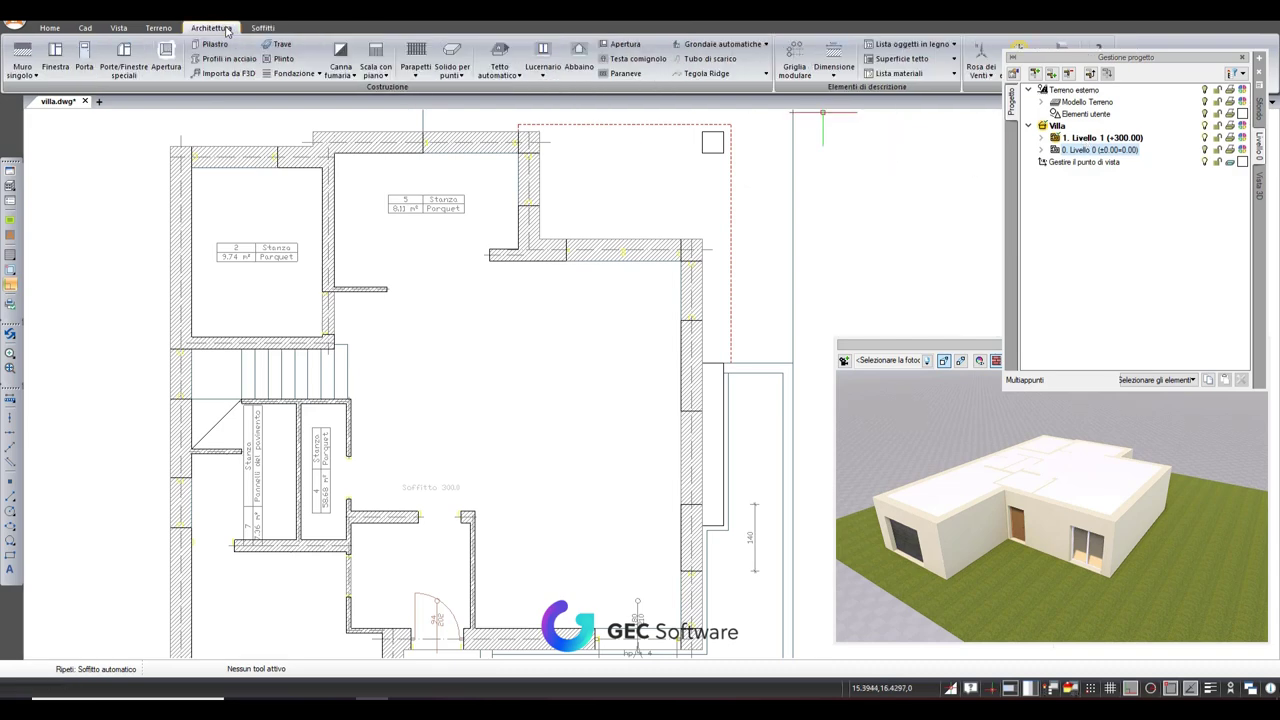
Draw a trial Muro per 3 punti wall down the plan's left side
{"action": "left_click", "coordinate": [38, 77]}
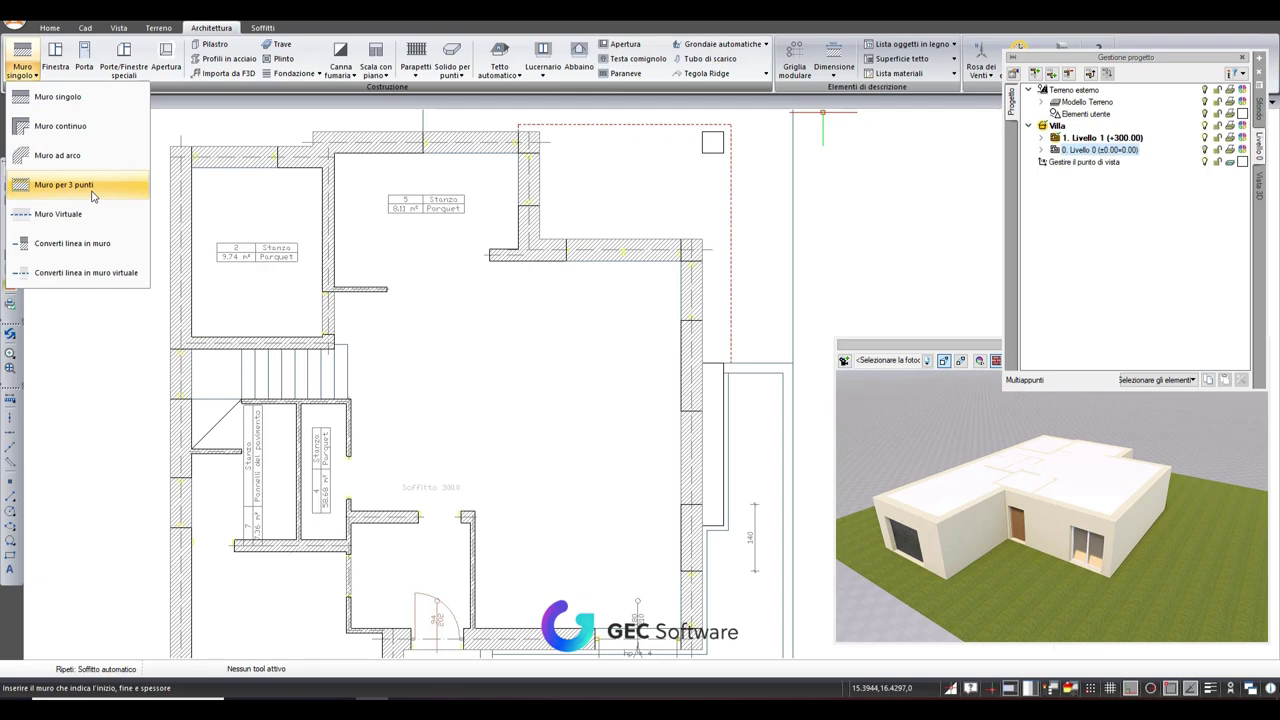
{"action": "left_click", "coordinate": [92, 186]}
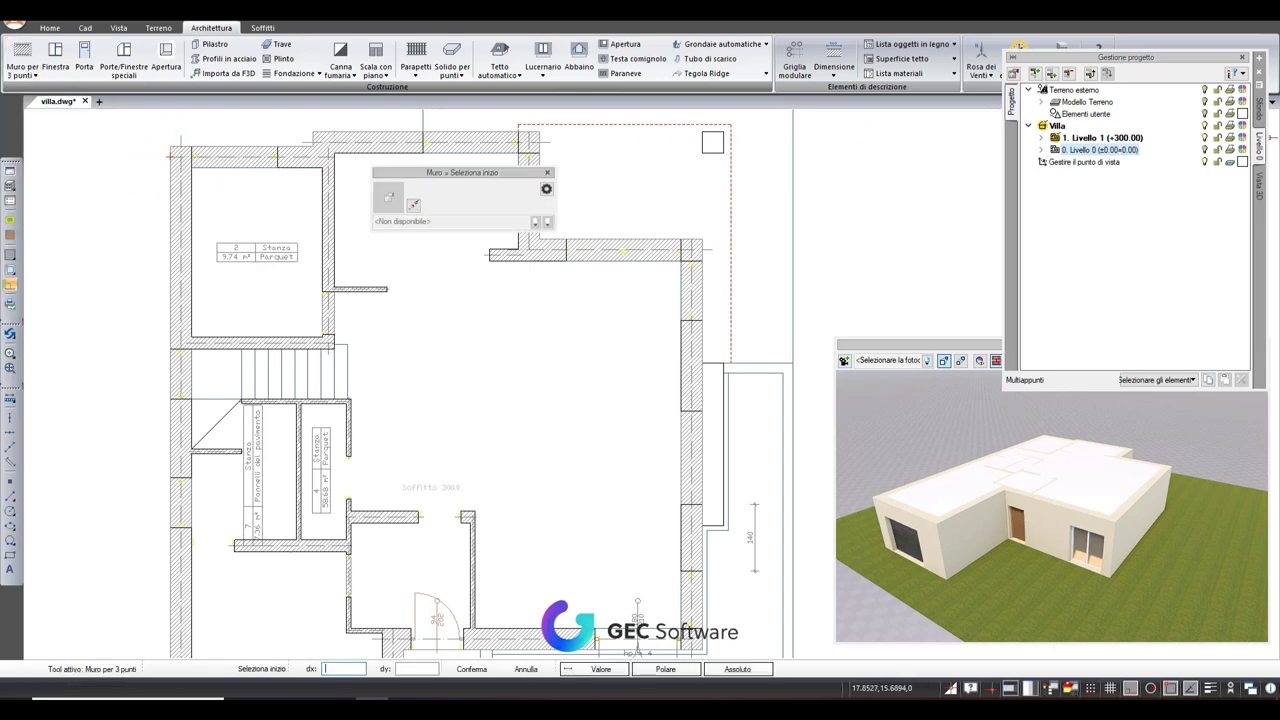
{"action": "scroll", "coordinate": [161, 141], "scroll_direction": "up", "scroll_amount": 2}
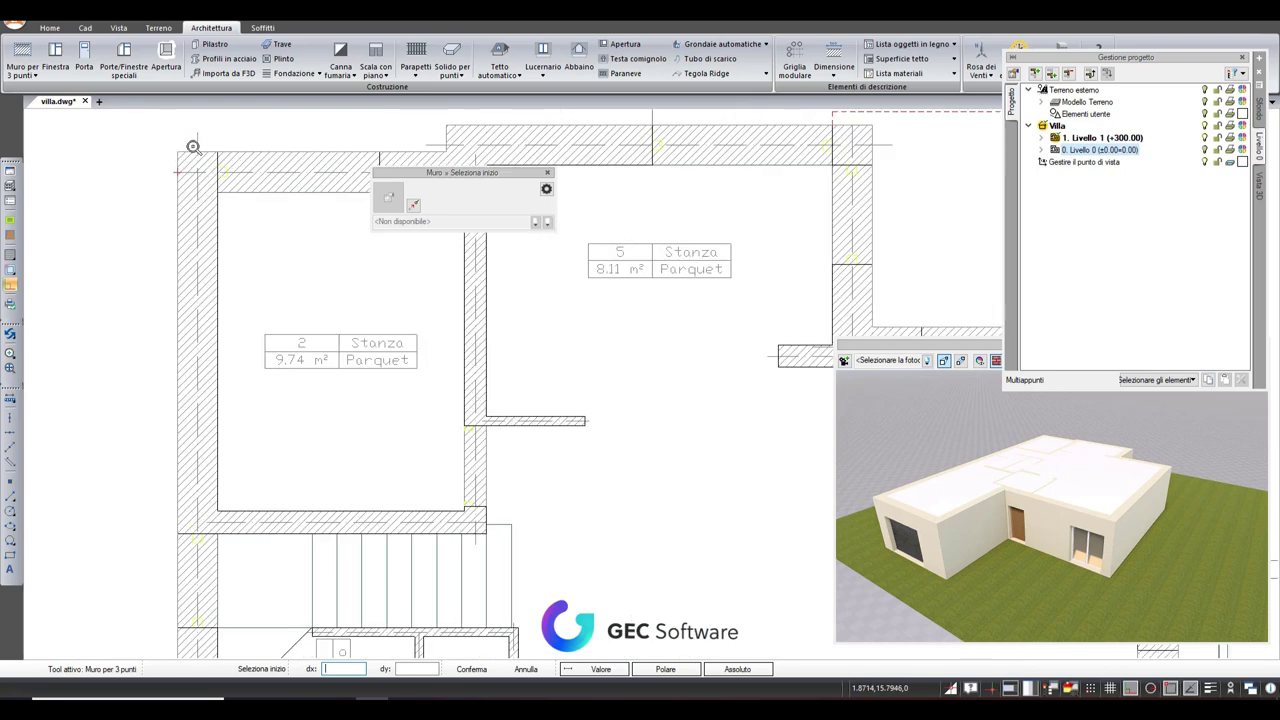
{"action": "left_click", "coordinate": [179, 153]}
{"action": "scroll", "coordinate": [273, 410], "scroll_direction": "down", "scroll_amount": 3}
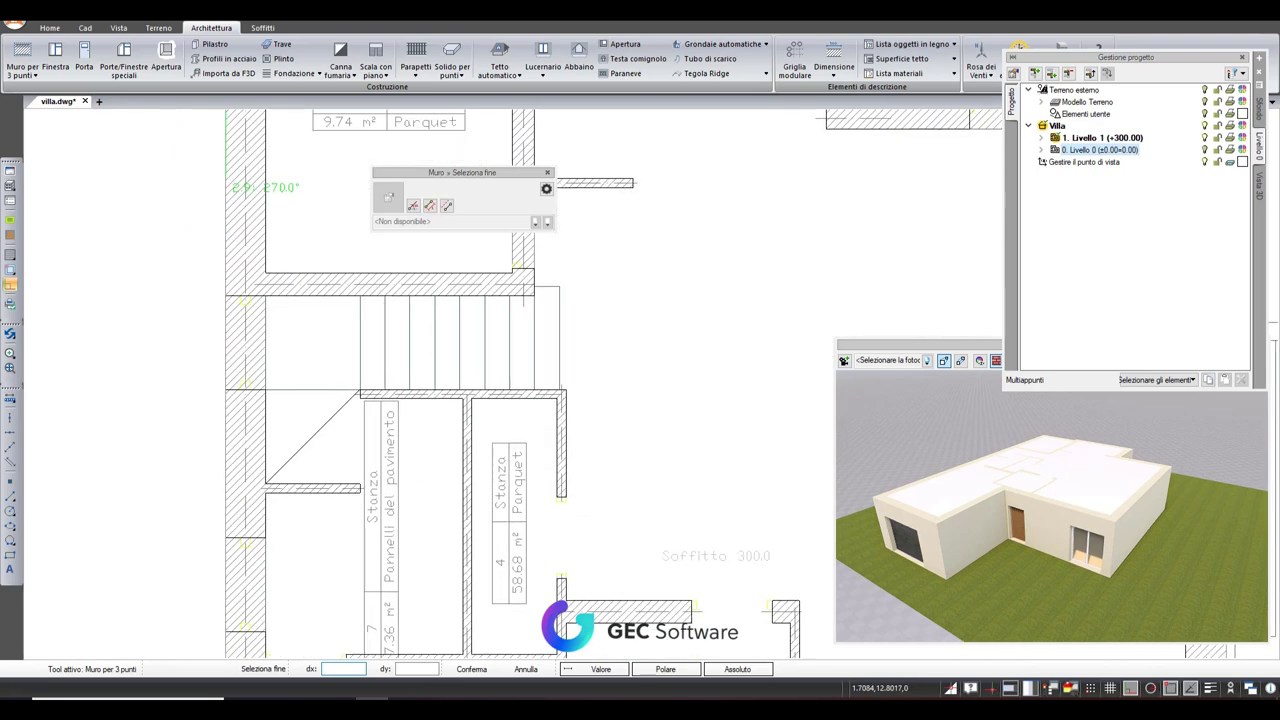
{"action": "scroll", "coordinate": [303, 357], "scroll_direction": "up", "scroll_amount": 3}
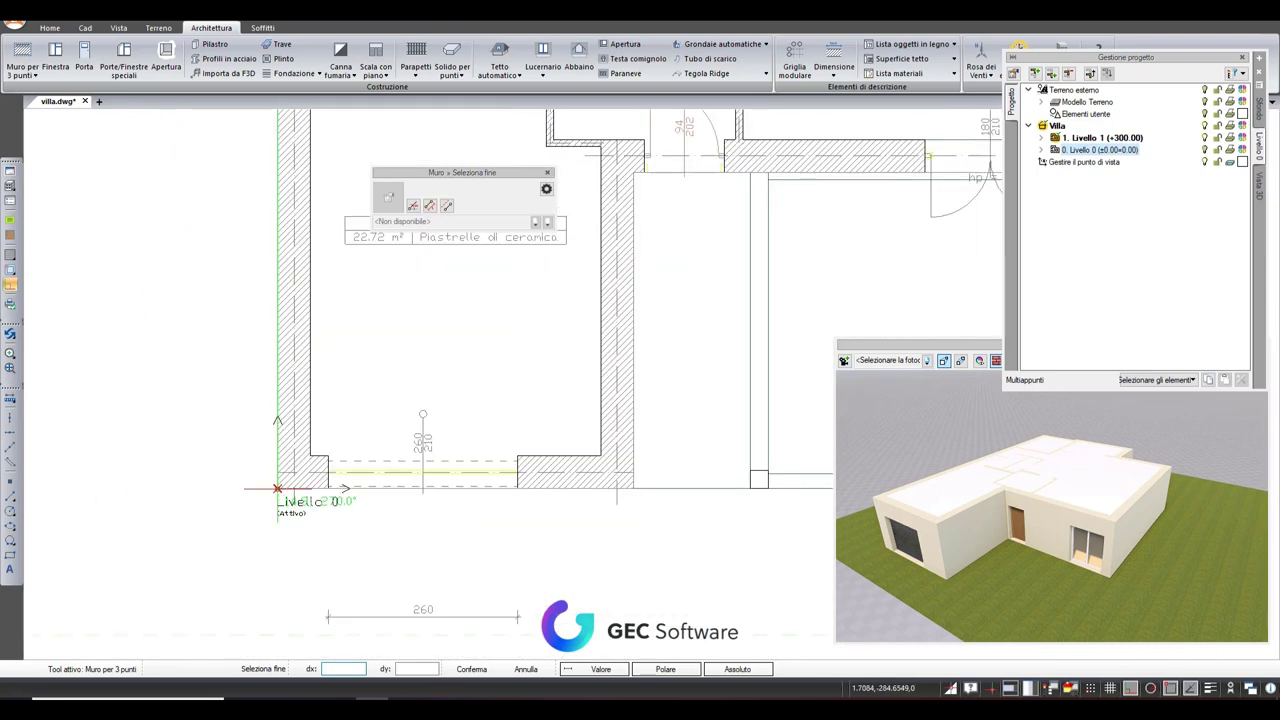
{"action": "left_click", "coordinate": [276, 490]}
{"action": "left_click", "coordinate": [310, 453]}
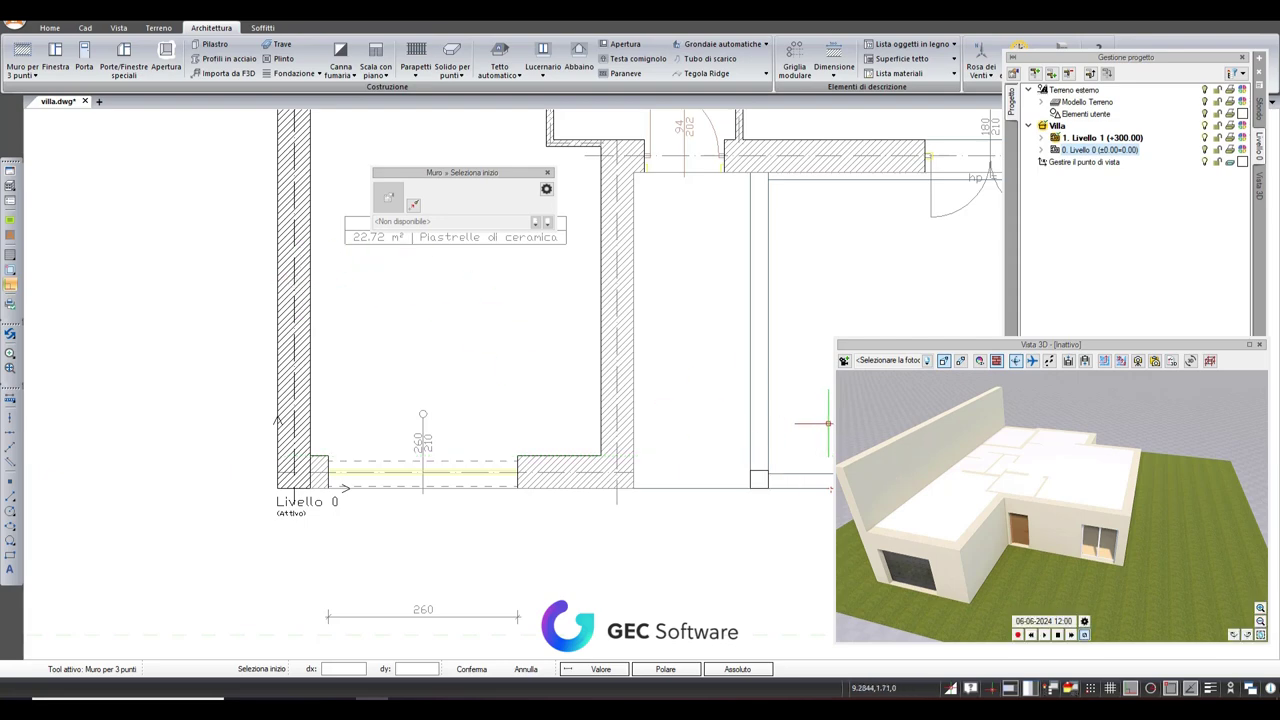
Stop wall drawing and delete the trial left wall
{"action": "key", "text": "Escape"}
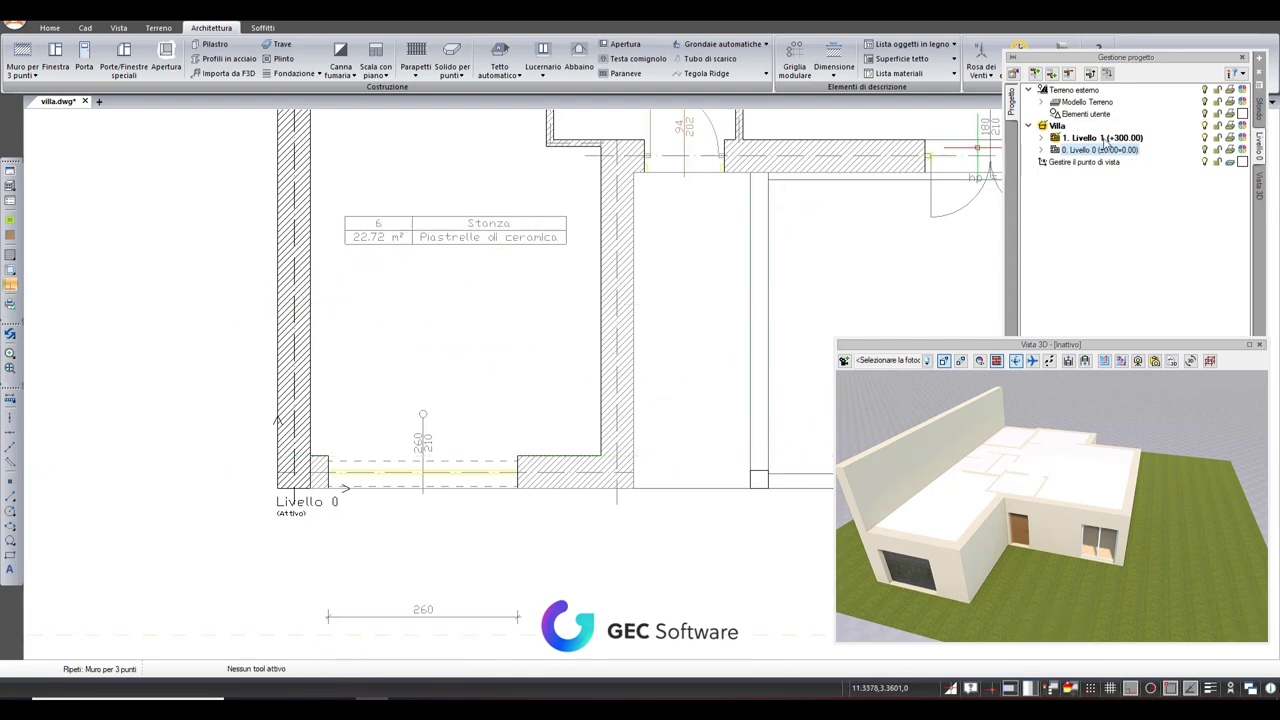
{"action": "left_click", "coordinate": [291, 299]}
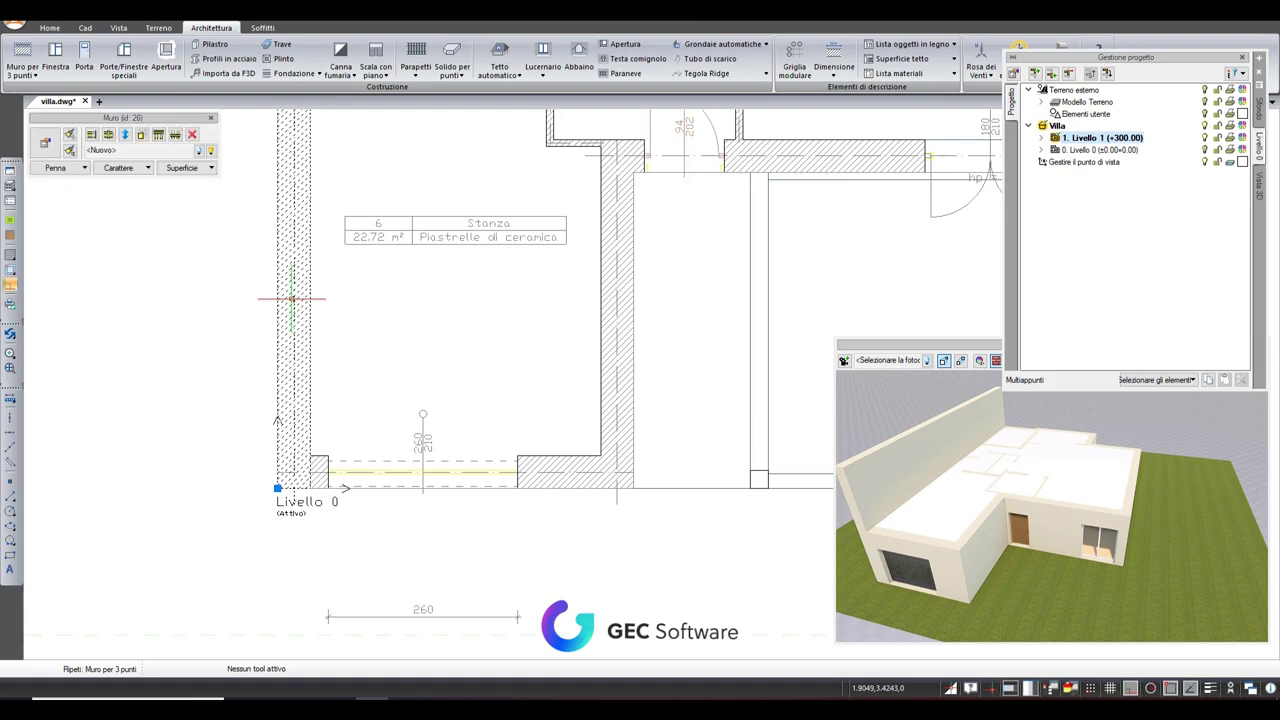
{"action": "key", "text": "Delete"}
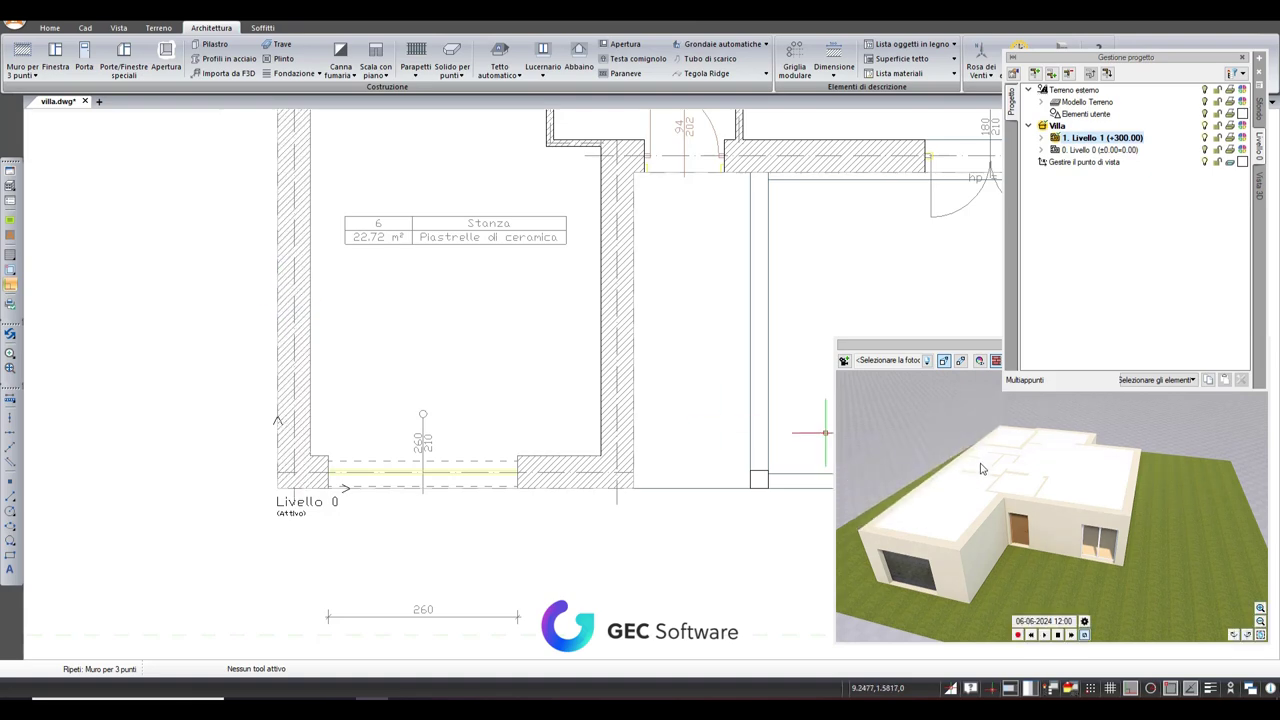
{"action": "scroll", "coordinate": [783, 323], "scroll_direction": "down", "scroll_amount": 2}
{"action": "scroll", "coordinate": [650, 340], "scroll_direction": "down", "scroll_amount": 2}
Move the Vista 3D window to the lower right and reactivate Livello 0
{"action": "scroll", "coordinate": [511, 351], "scroll_direction": "down", "scroll_amount": 2}
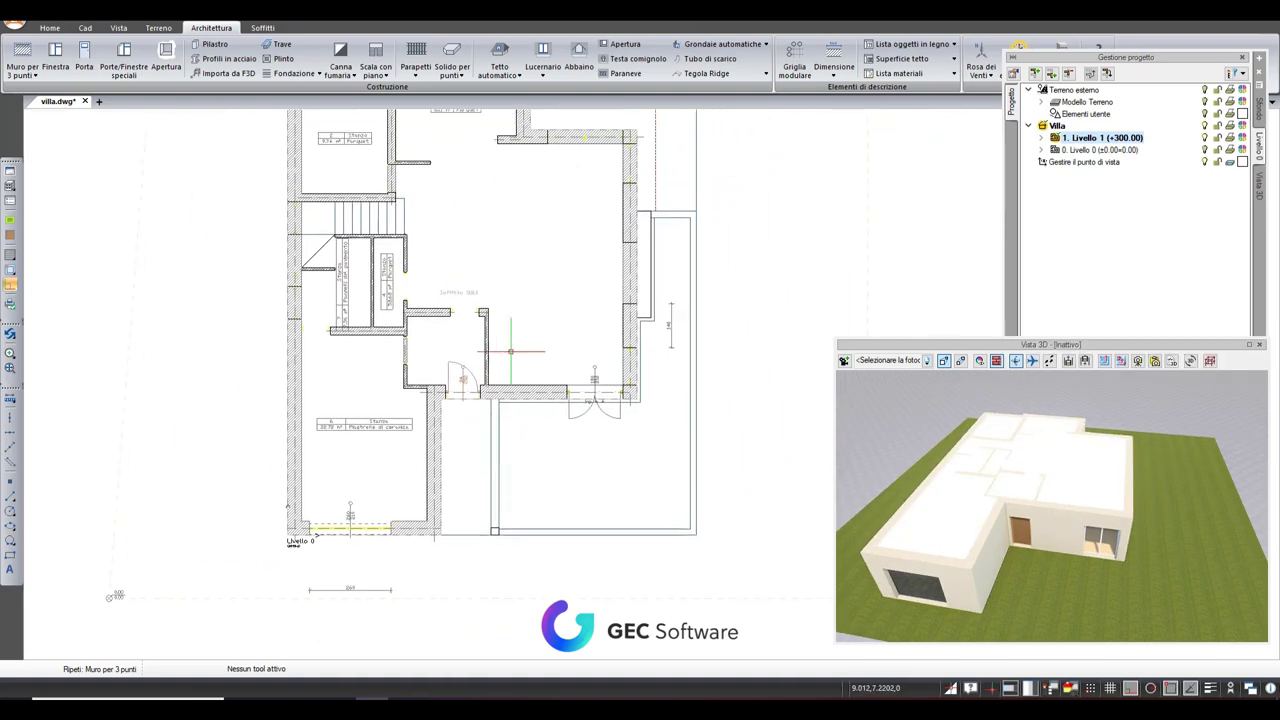
{"action": "scroll", "coordinate": [511, 351], "scroll_direction": "up", "scroll_amount": 1}
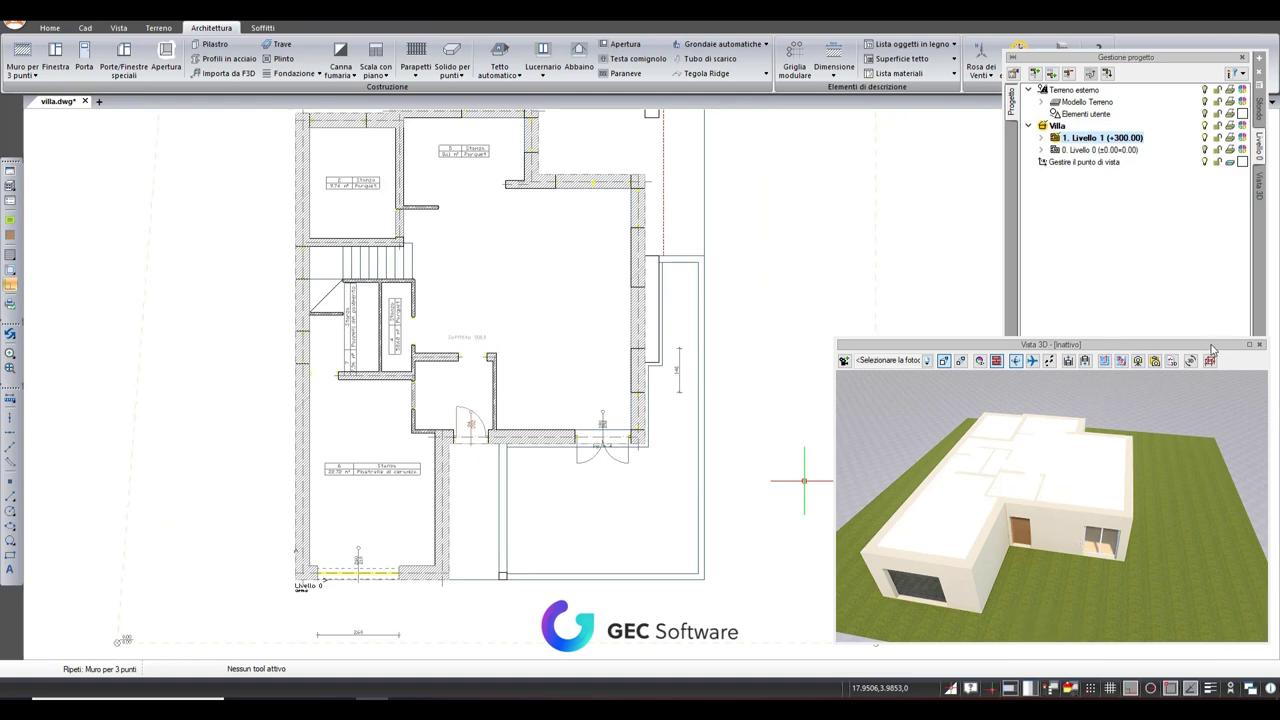
{"action": "mouse_move", "coordinate": [1211, 349]}
{"action": "left_mouse_down"}
{"action": "mouse_move", "coordinate": [1248, 398]}
{"action": "mouse_move", "coordinate": [1136, 488]}
{"action": "left_mouse_up"}
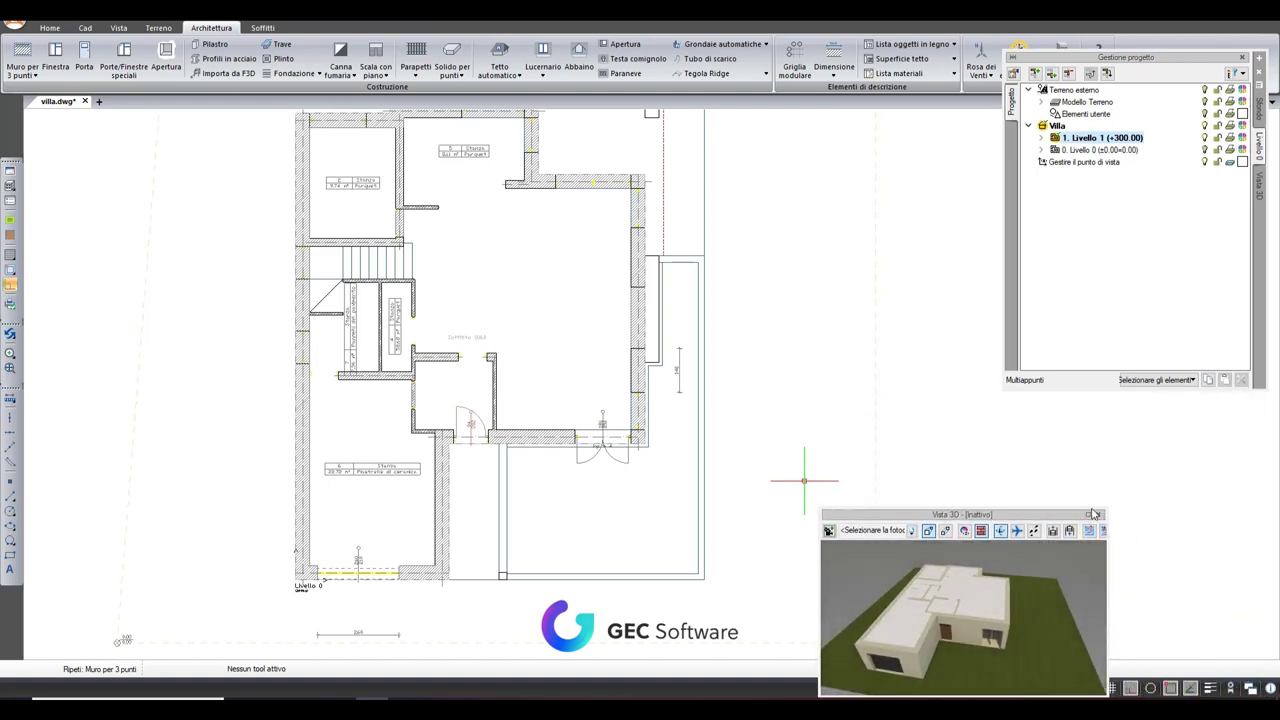
{"action": "left_click_drag", "start_coordinate": [1100, 515], "coordinate": [1263, 470]}
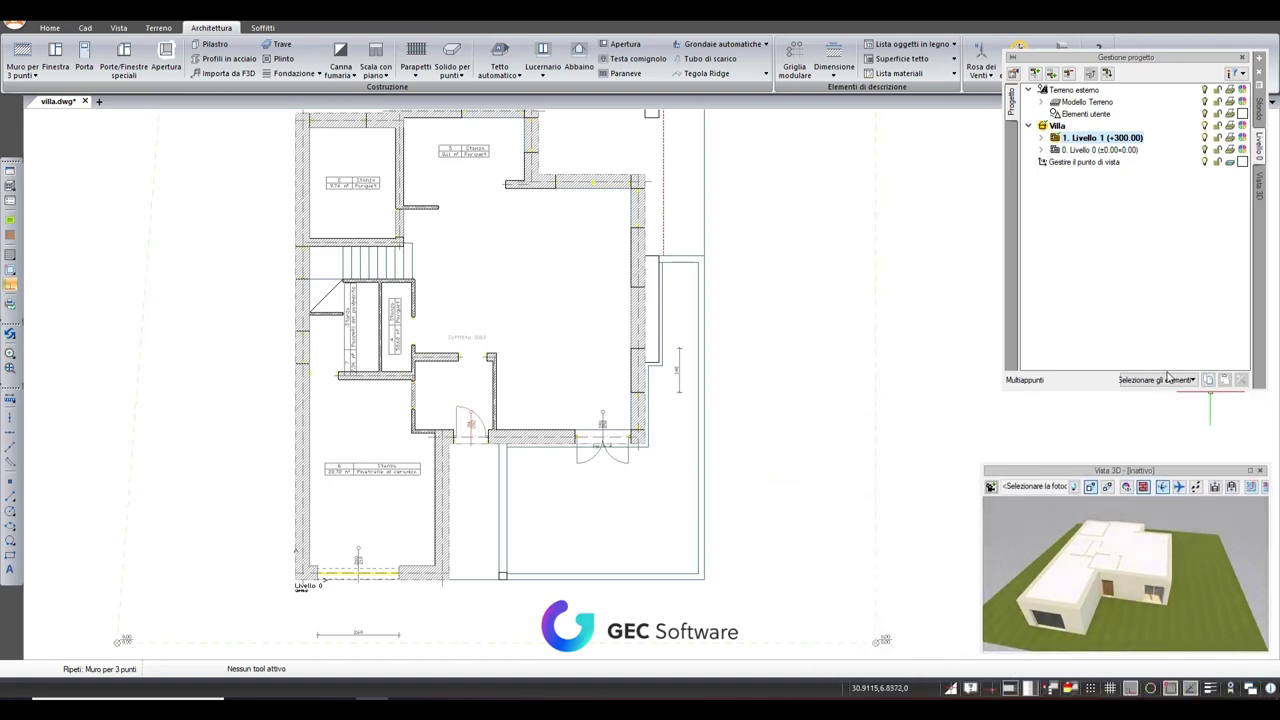
{"action": "double_click", "coordinate": [1075, 150]}
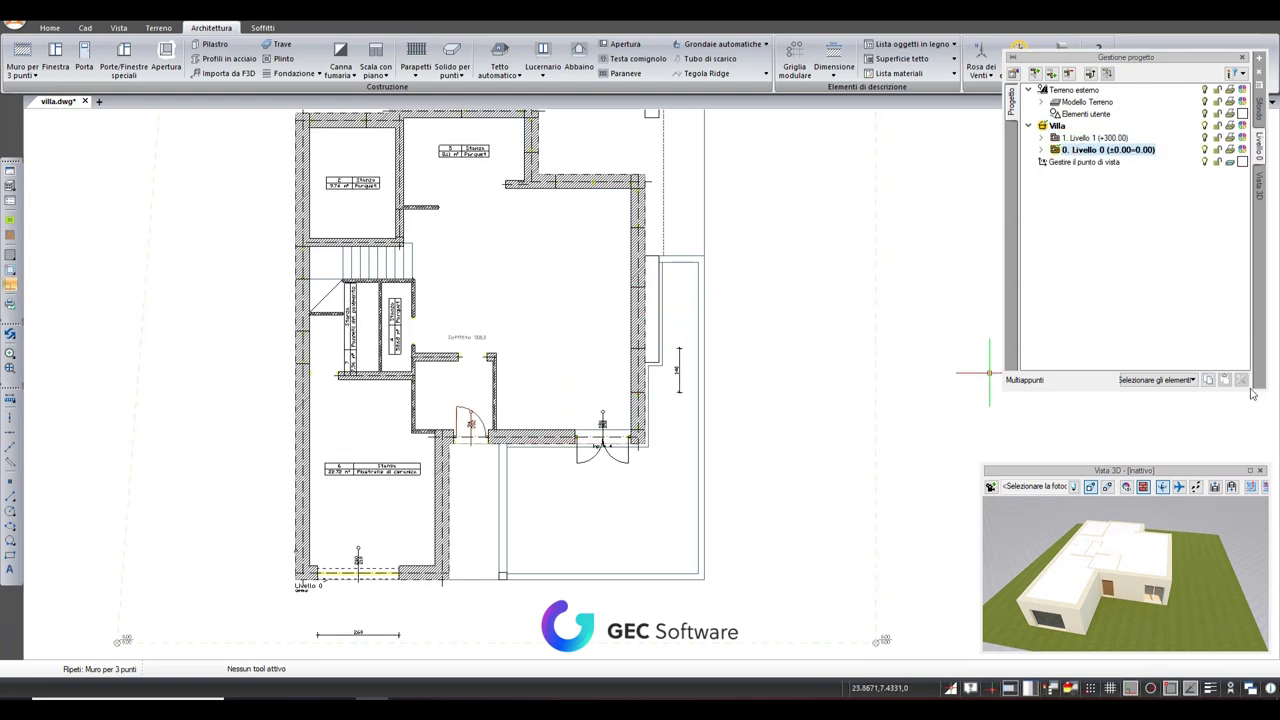
Copy Livello 0's walls and dimensions without virtual walls and paste them onto Livello 1, replacing existing elements
{"action": "left_click", "coordinate": [1194, 381]}
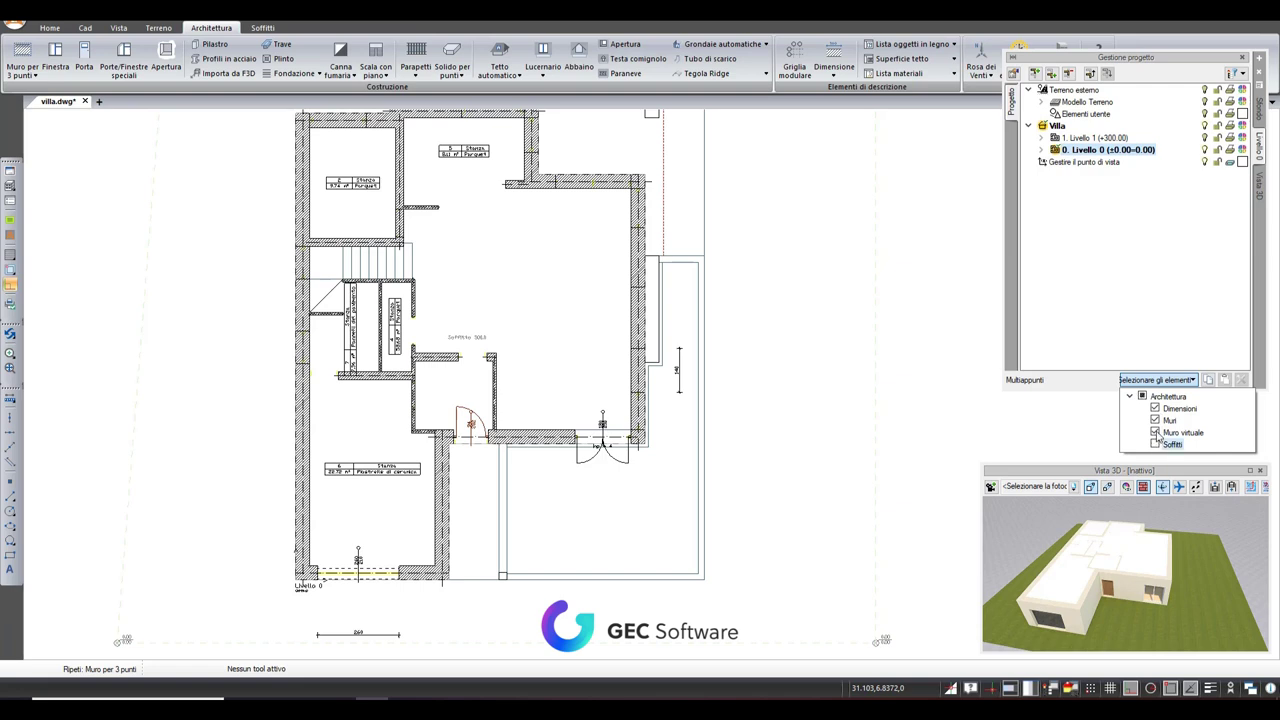
{"action": "left_click", "coordinate": [1156, 433]}
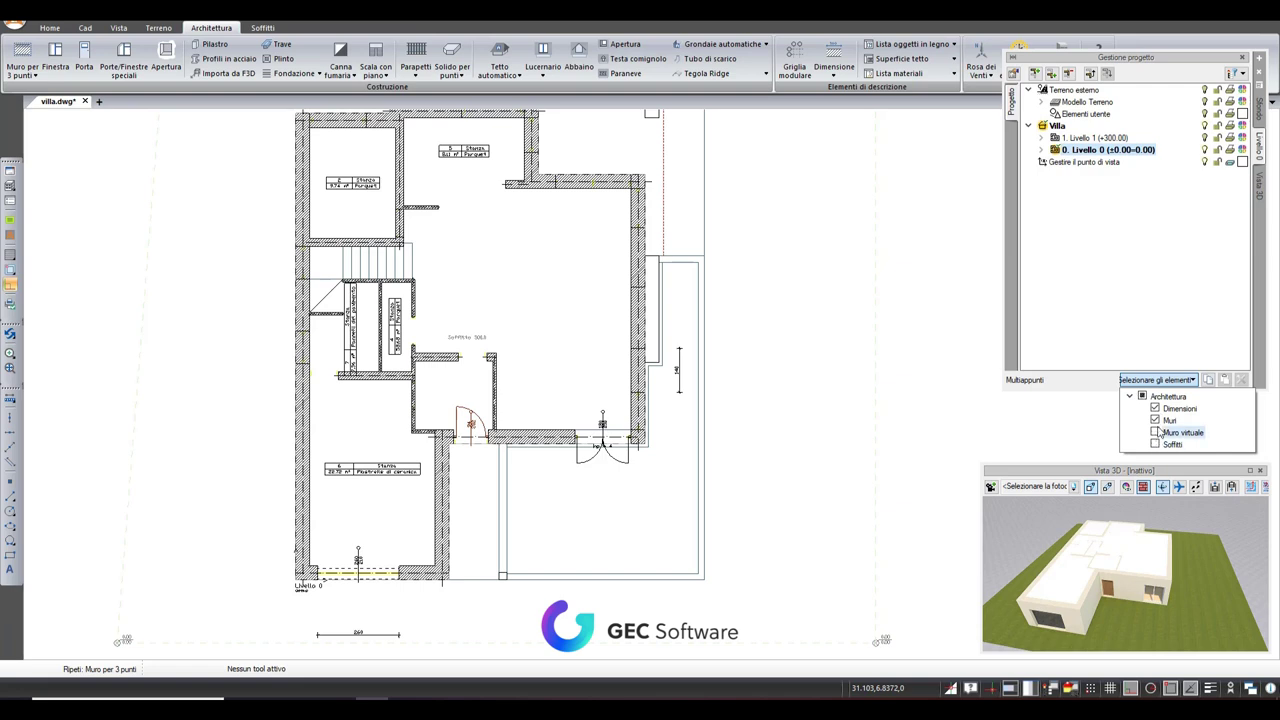
{"action": "left_click", "coordinate": [1208, 380]}
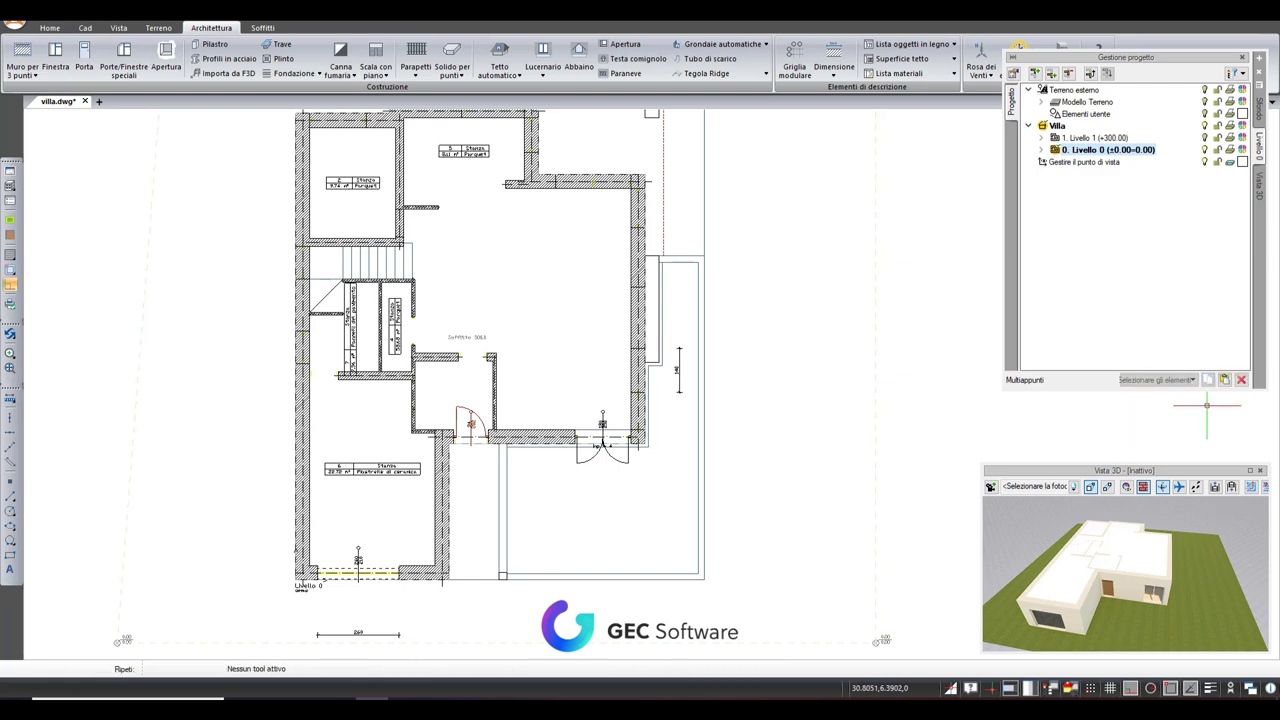
{"action": "double_click", "coordinate": [1088, 140]}
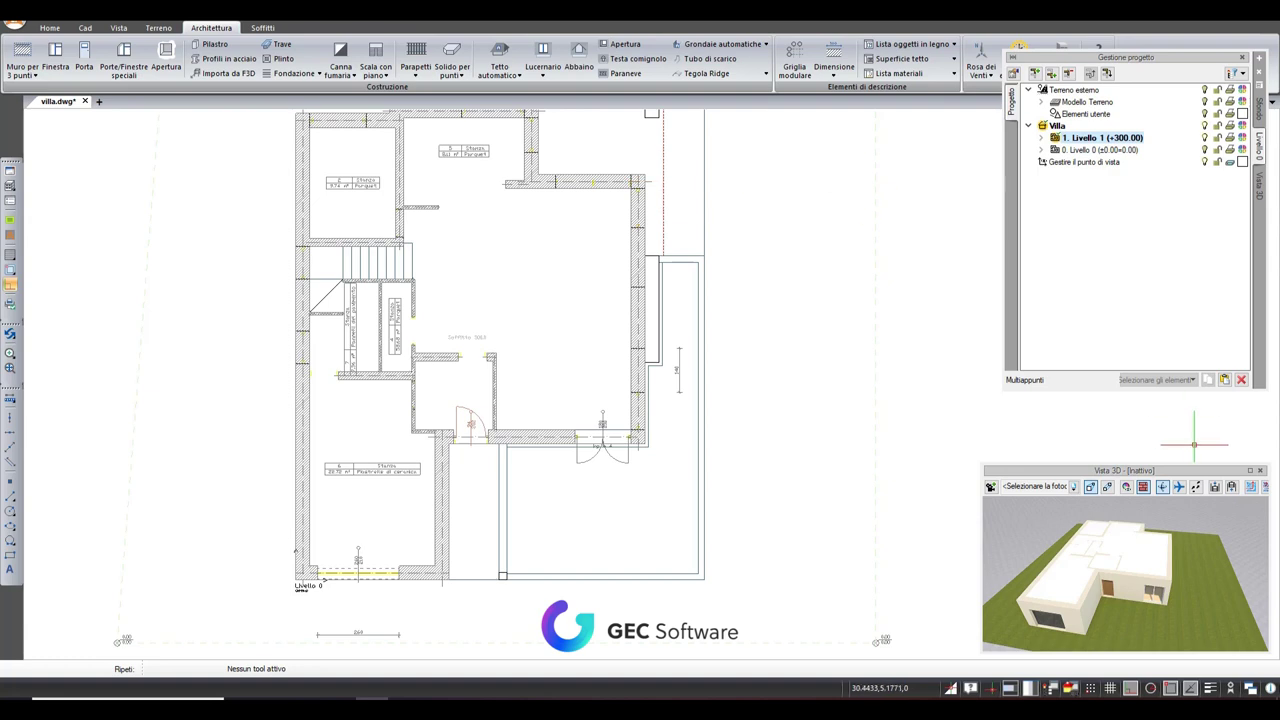
{"action": "left_click", "coordinate": [1225, 380]}
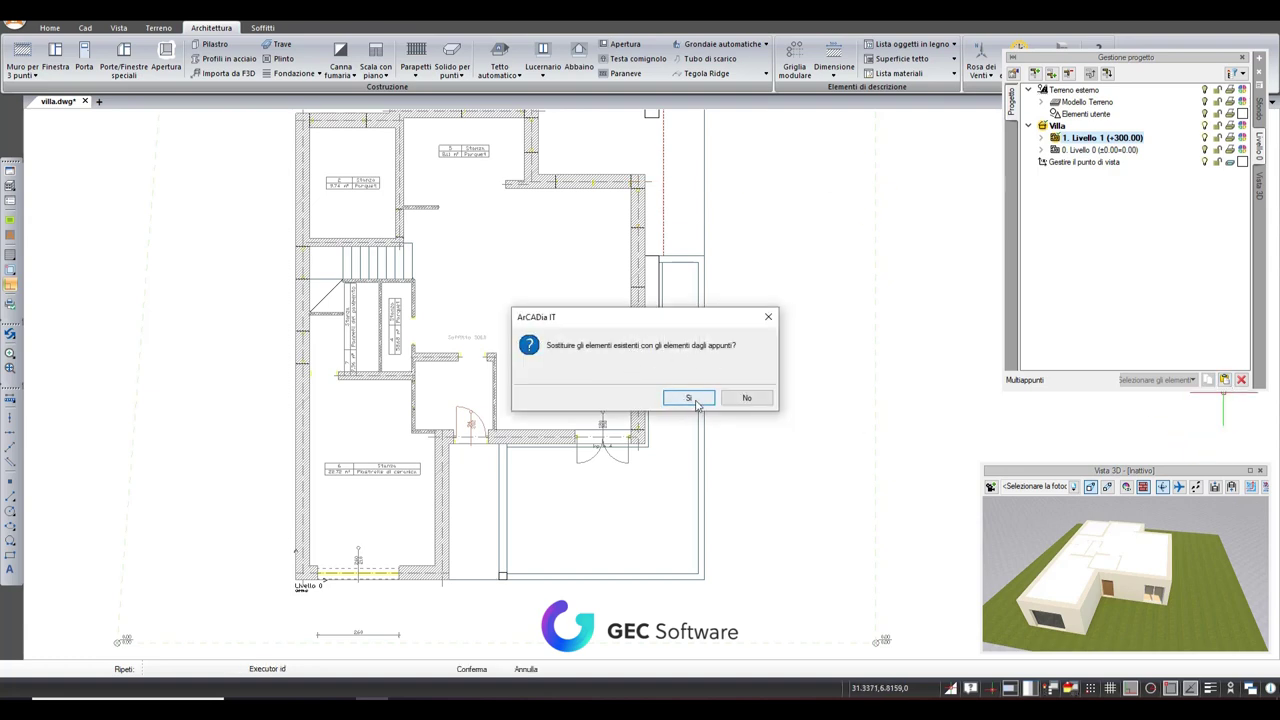
{"action": "left_click", "coordinate": [689, 398]}
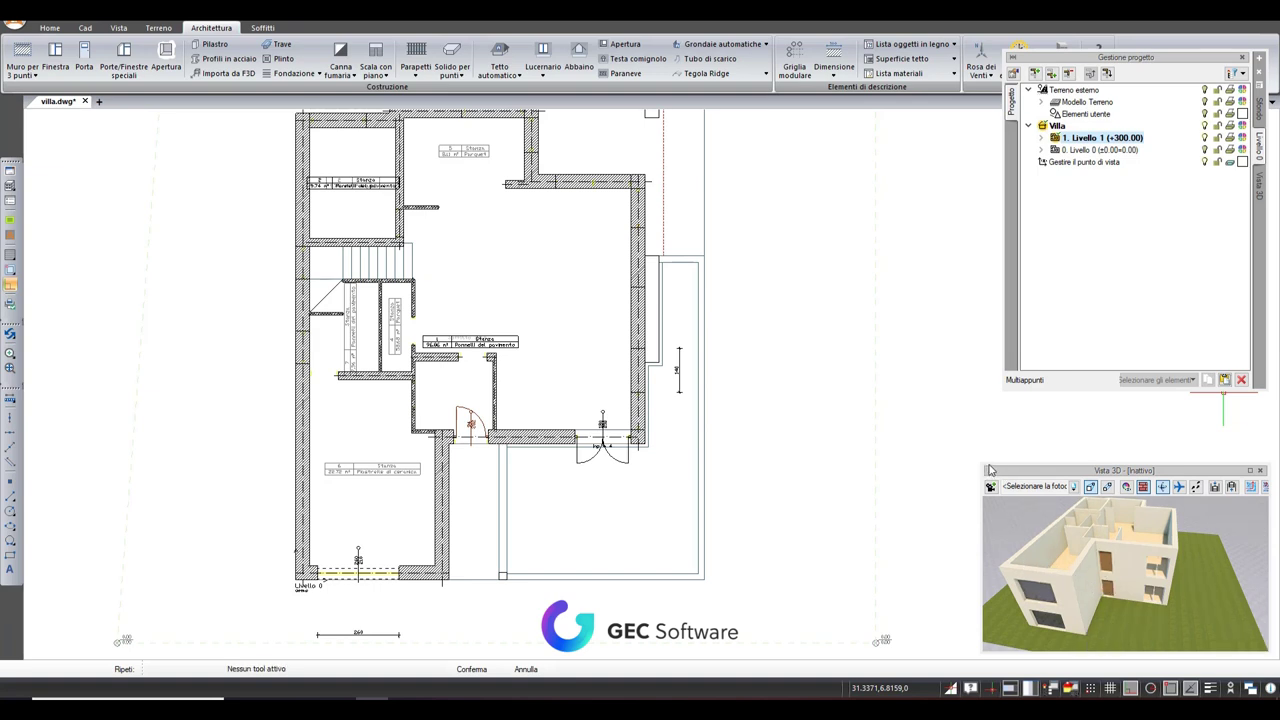
Enlarge the Vista 3D preview and place it beside the floor plan
{"action": "left_click_drag", "start_coordinate": [990, 469], "coordinate": [988, 400]}
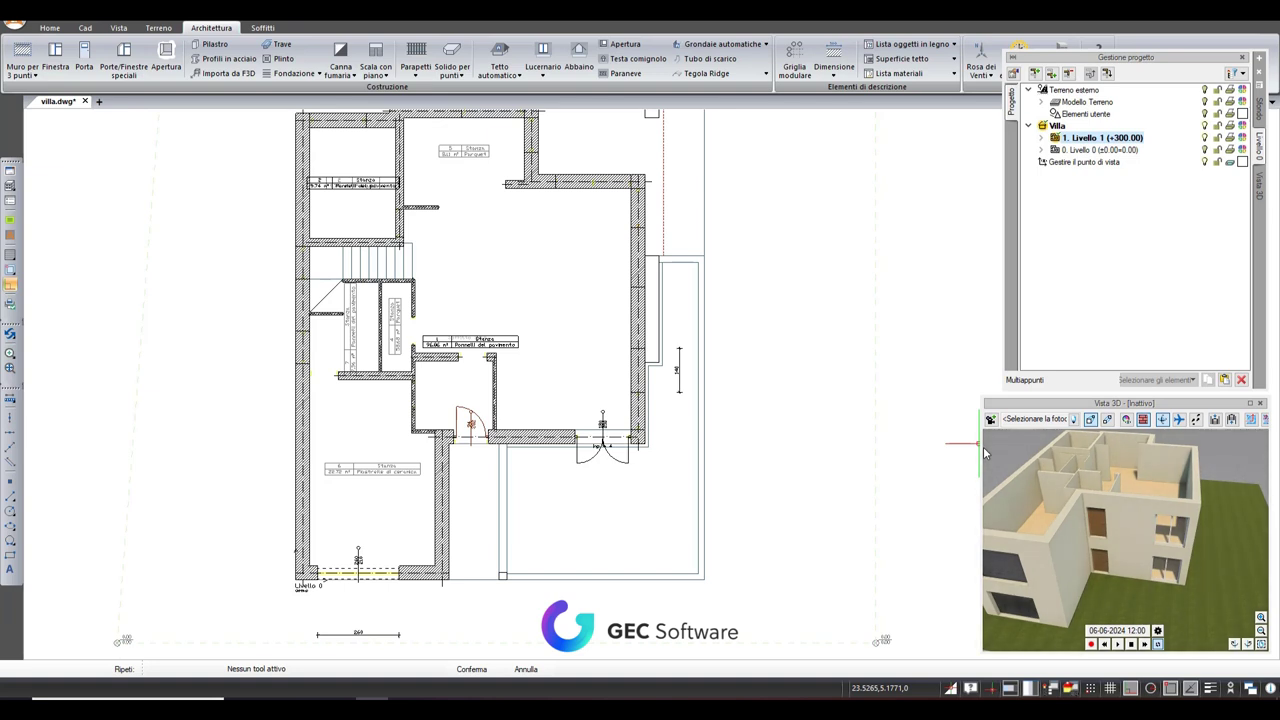
{"action": "left_click_drag", "start_coordinate": [985, 453], "coordinate": [878, 450]}
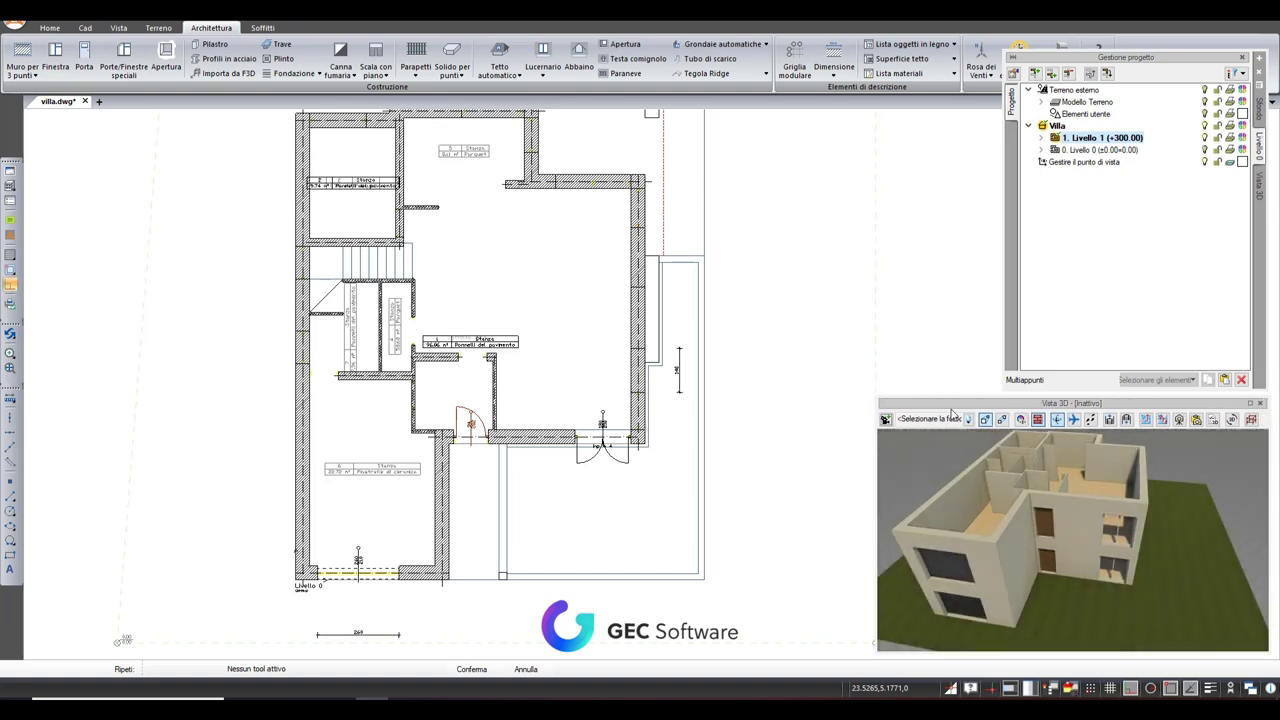
{"action": "left_click_drag", "start_coordinate": [951, 404], "coordinate": [838, 310]}
{"action": "left_click_drag", "start_coordinate": [930, 440], "coordinate": [1040, 440]}
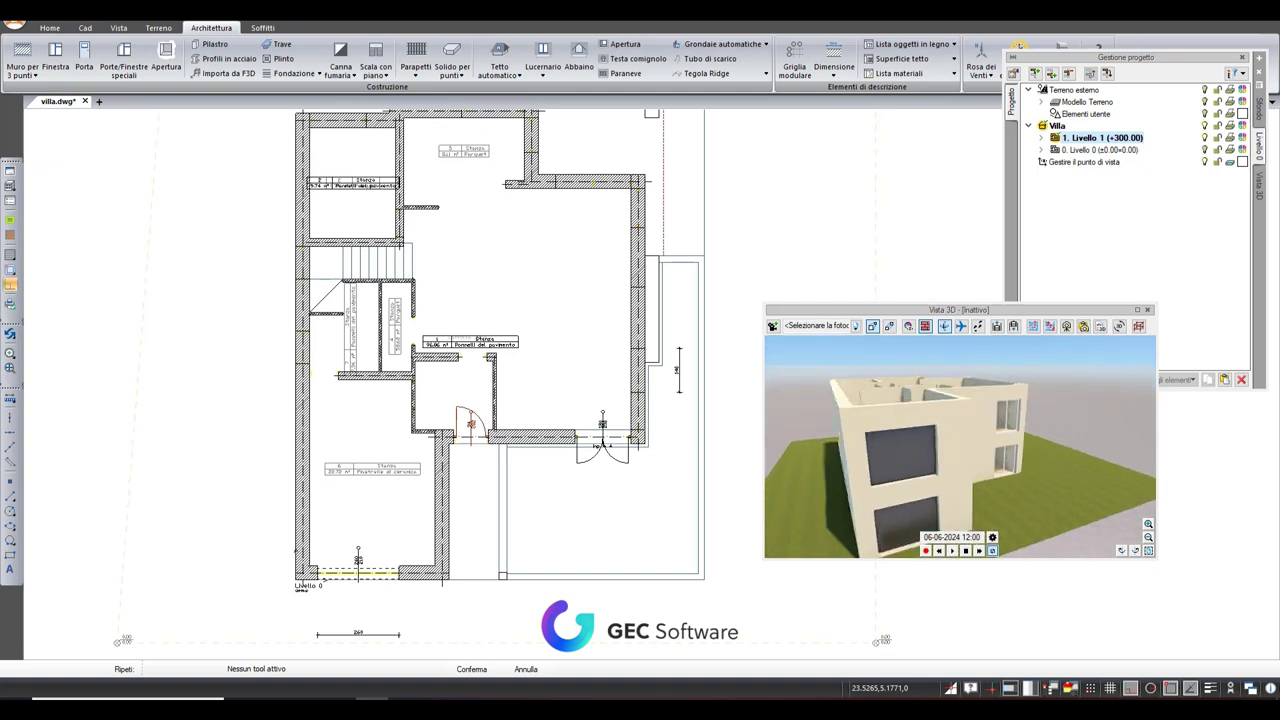
Orbit the two-storey model, confirm the pending edit and pick the bottom-wall window
{"action": "left_click_drag", "start_coordinate": [880, 460], "coordinate": [947, 465]}
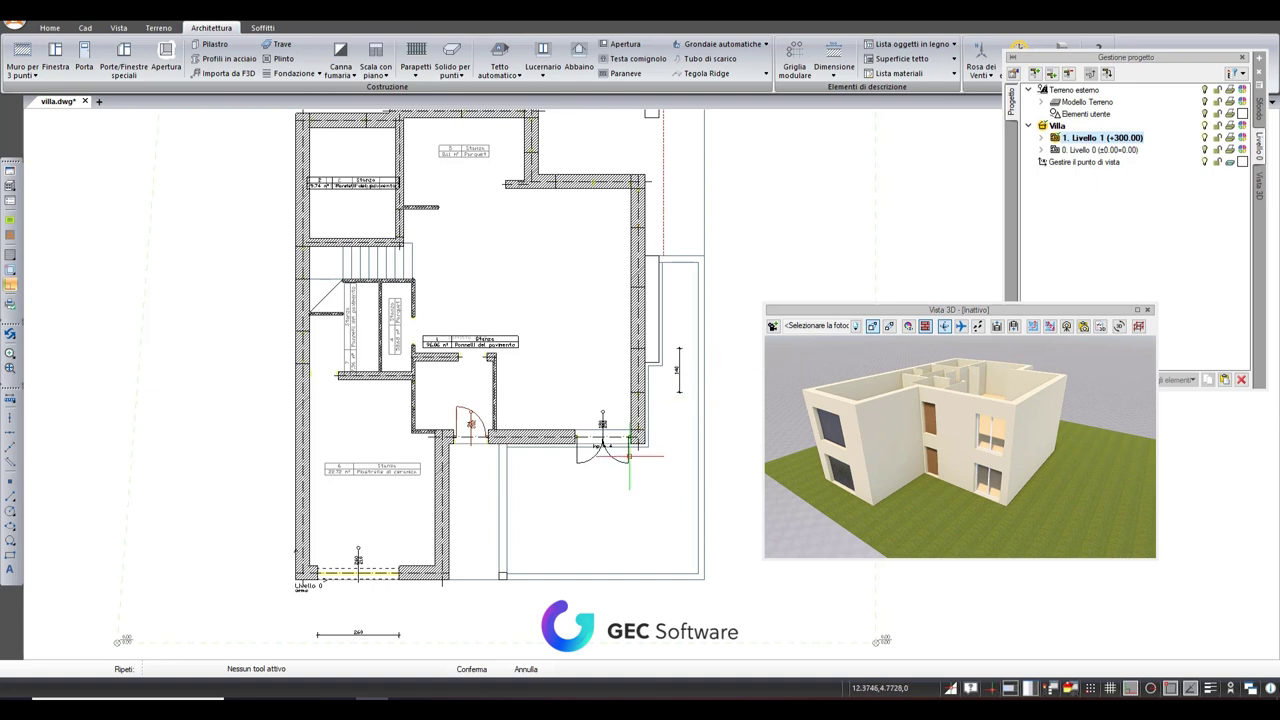
{"action": "left_click", "coordinate": [608, 447]}
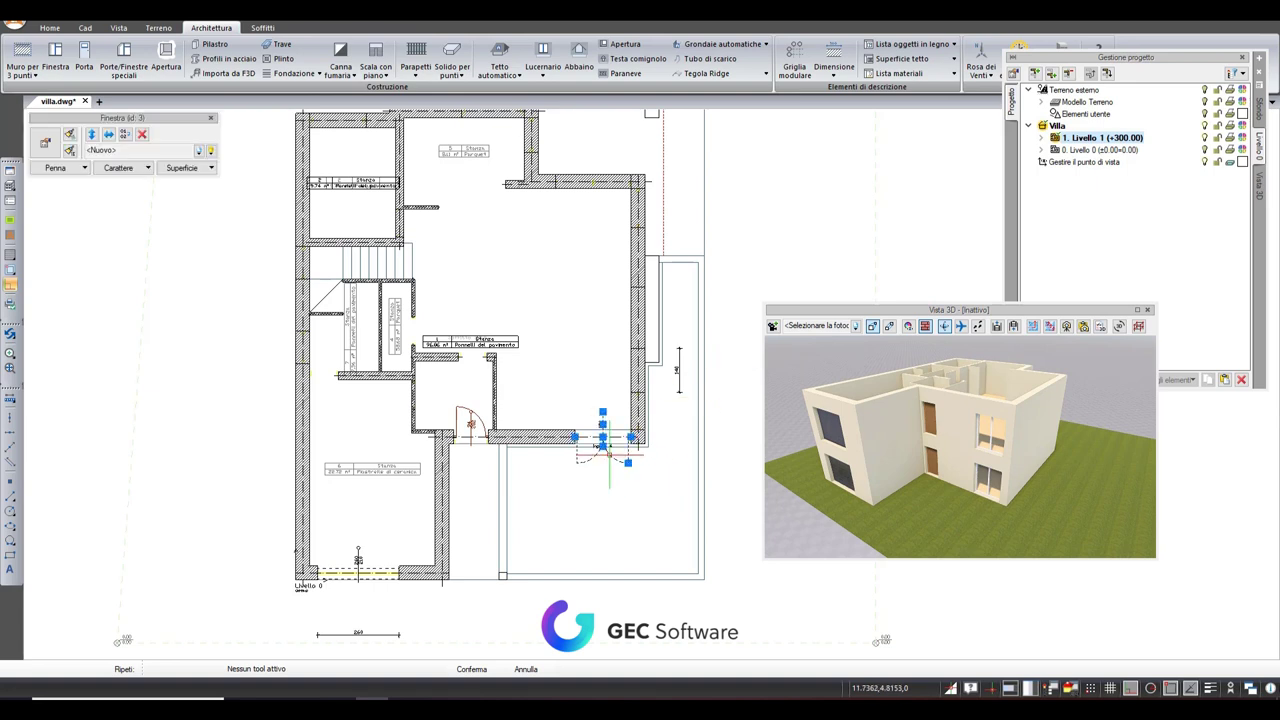
{"action": "mouse_move", "coordinate": [960, 450]}
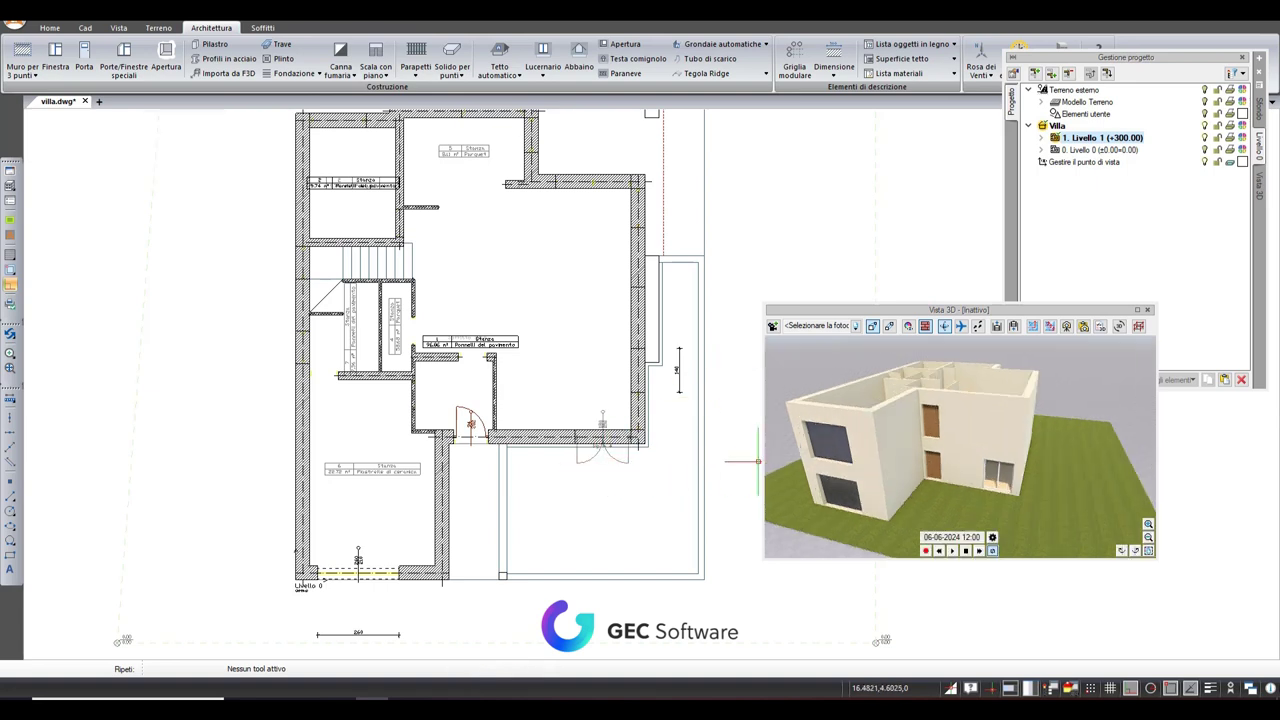
{"action": "left_click_drag", "start_coordinate": [1010, 452], "coordinate": [994, 452]}
{"action": "left_click", "coordinate": [482, 421]}
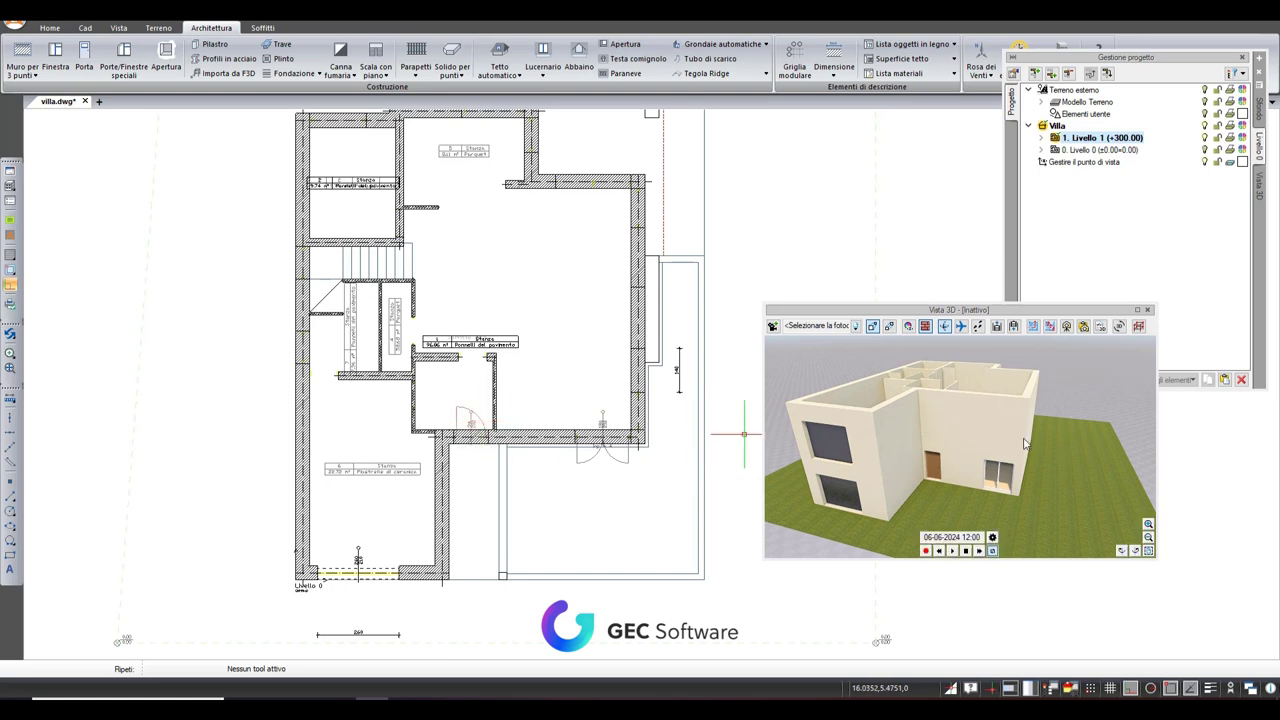
Delete the selected upper-floor window and orbit the 3D view into the rooms
{"action": "left_click", "coordinate": [828, 465]}
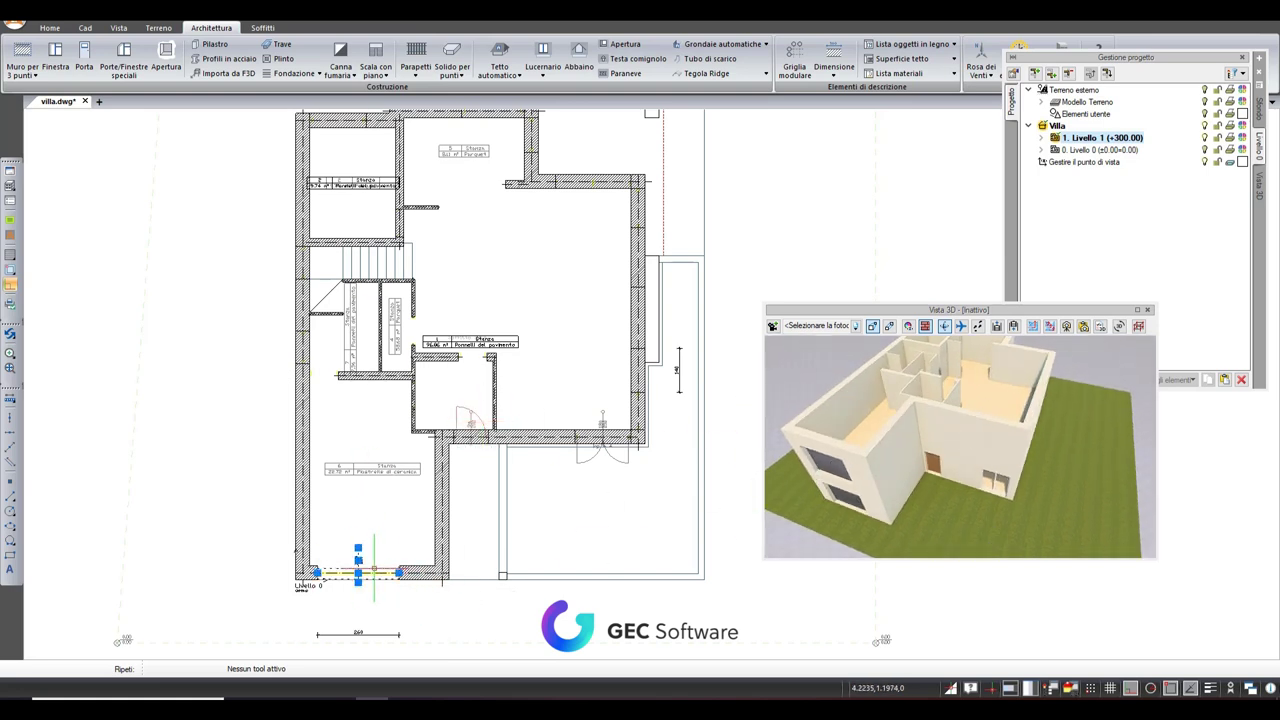
{"action": "key", "text": "Delete"}
{"action": "left_click_drag", "start_coordinate": [831, 469], "coordinate": [900, 465]}
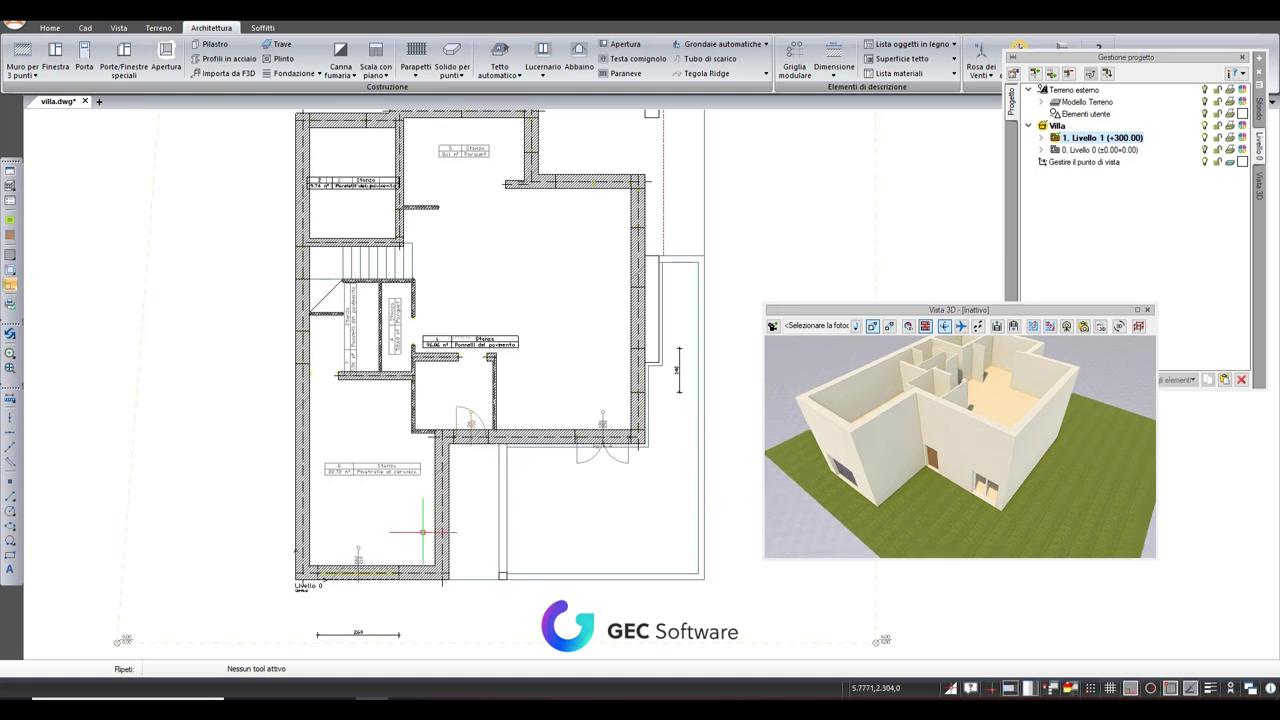
{"action": "left_click_drag", "start_coordinate": [850, 380], "coordinate": [790, 390]}
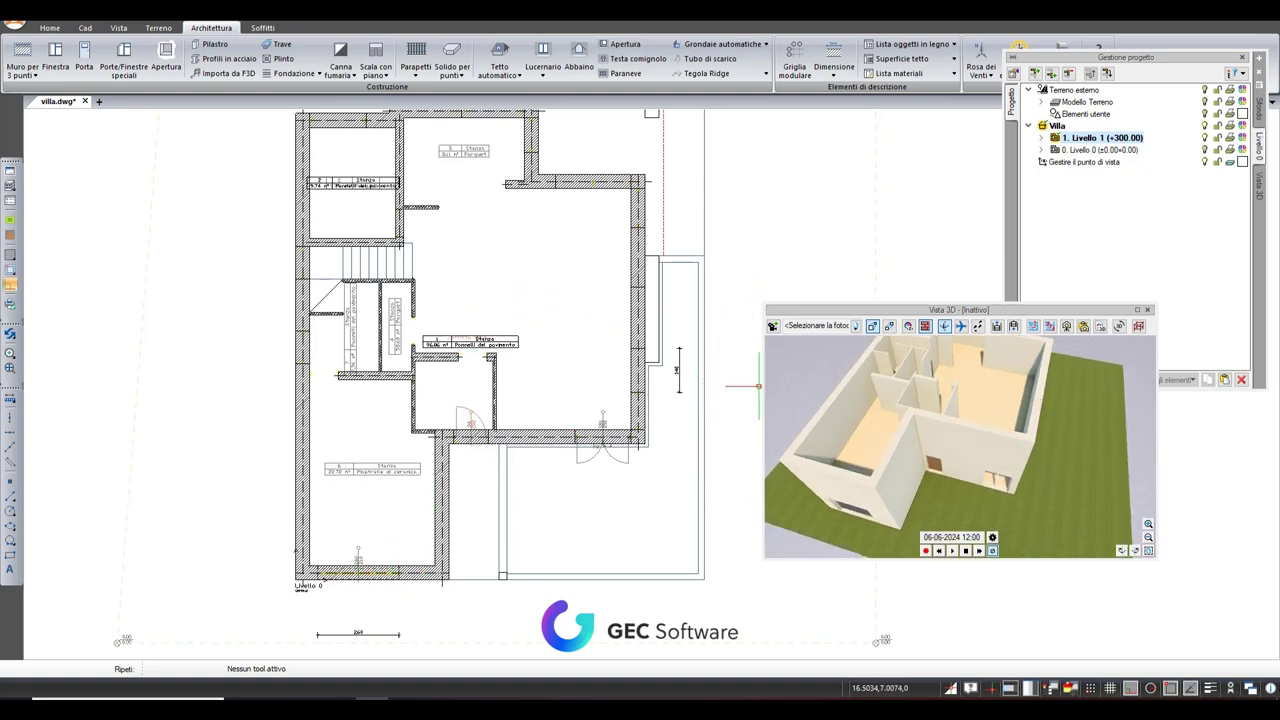
{"action": "left_click_drag", "start_coordinate": [1039, 403], "coordinate": [758, 385]}
{"action": "mouse_move", "coordinate": [960, 450]}
{"action": "left_mouse_down"}
{"action": "mouse_move", "coordinate": [900, 440]}
{"action": "mouse_move", "coordinate": [1000, 420]}
{"action": "left_mouse_up"}
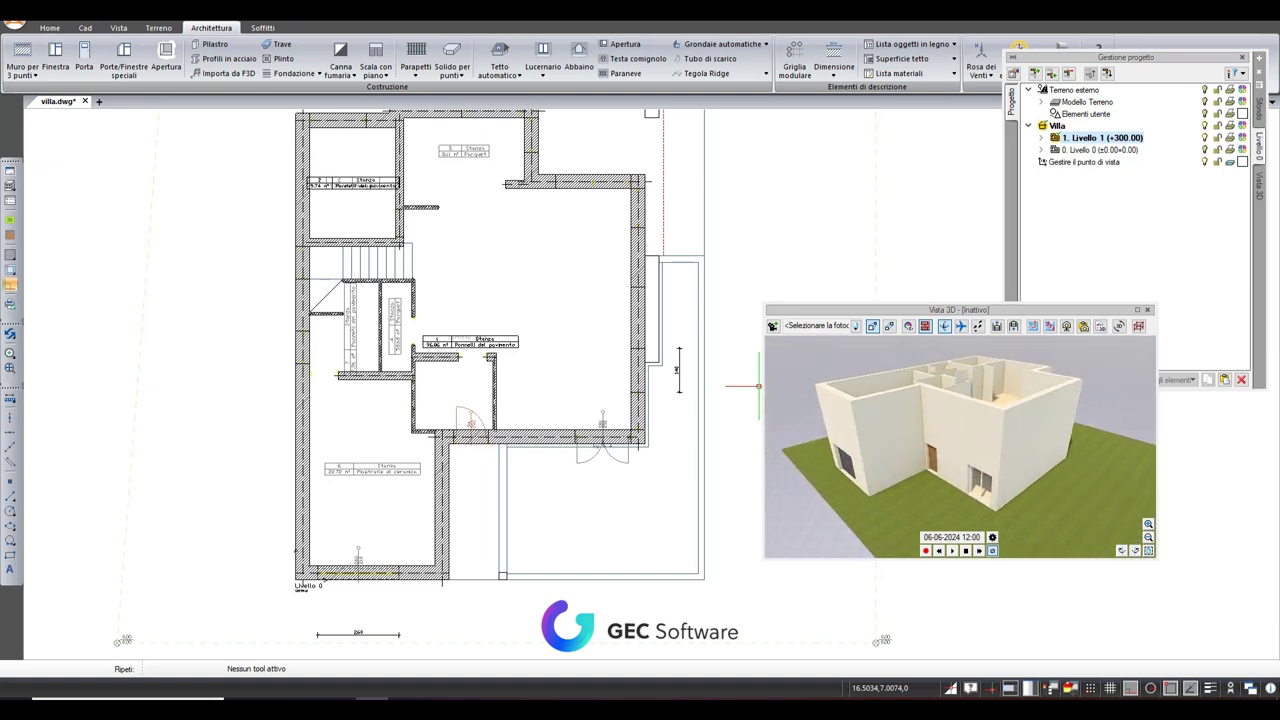
Remove the short upper-floor interior walls, enlarging the large room to 108.47 m²
{"action": "left_click", "coordinate": [484, 392]}
{"action": "left_click", "coordinate": [493, 393]}
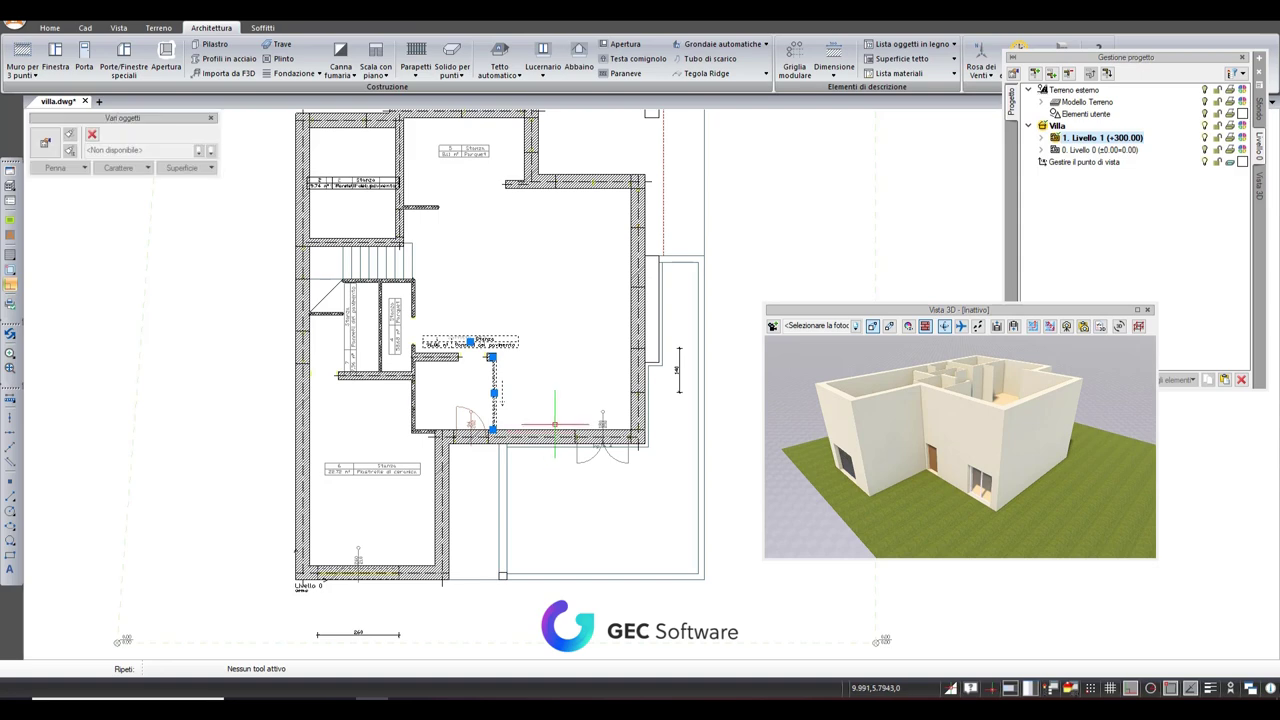
{"action": "scroll", "coordinate": [474, 366], "scroll_direction": "up", "scroll_amount": 3}
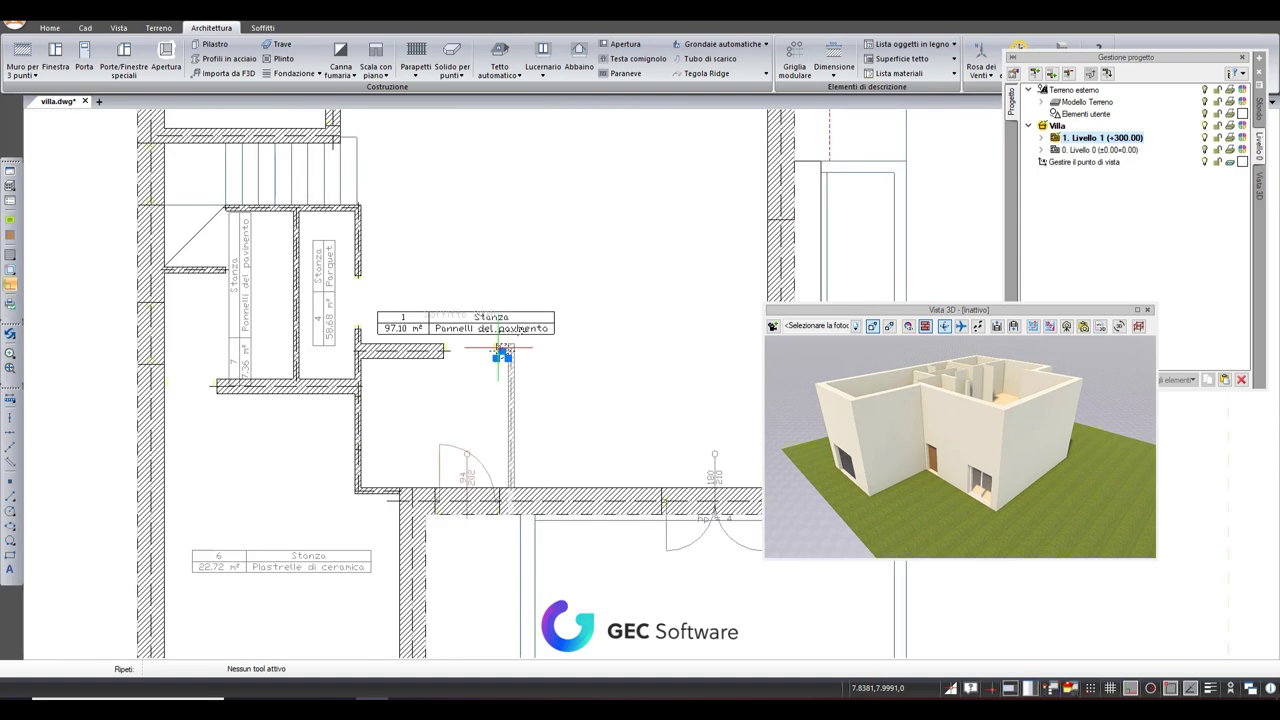
{"action": "left_click", "coordinate": [357, 340]}
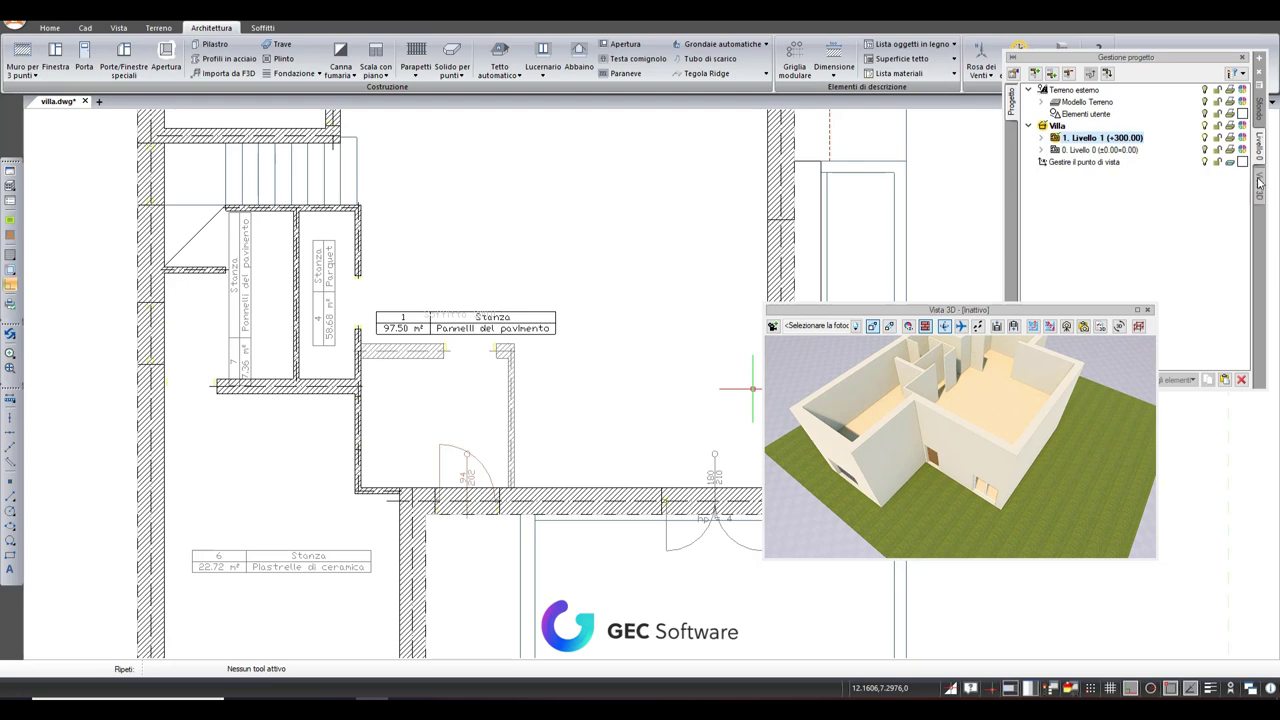
{"action": "left_click_drag", "start_coordinate": [992, 454], "coordinate": [956, 393]}
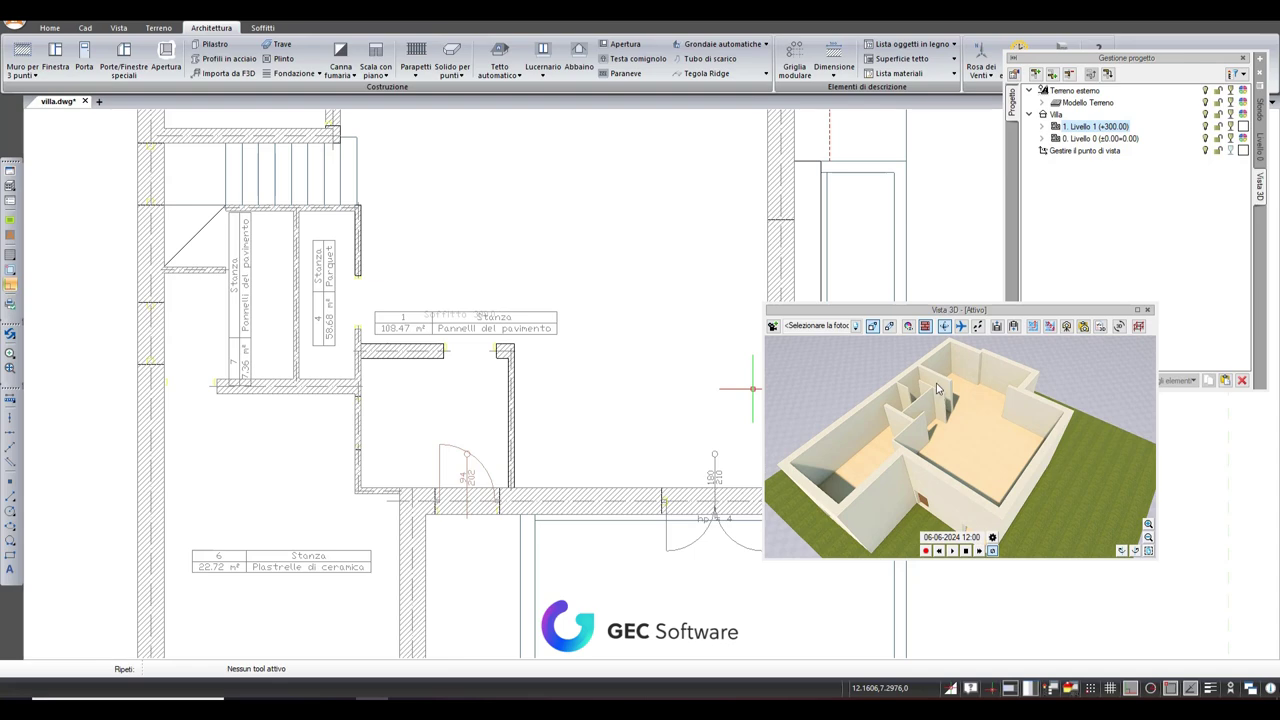
Delete three more Livello 1 interior walls in the 3D view, leaving room 1 at 110.73 m²
{"action": "left_click_drag", "start_coordinate": [936, 383], "coordinate": [930, 388]}
{"action": "left_click", "coordinate": [935, 396]}
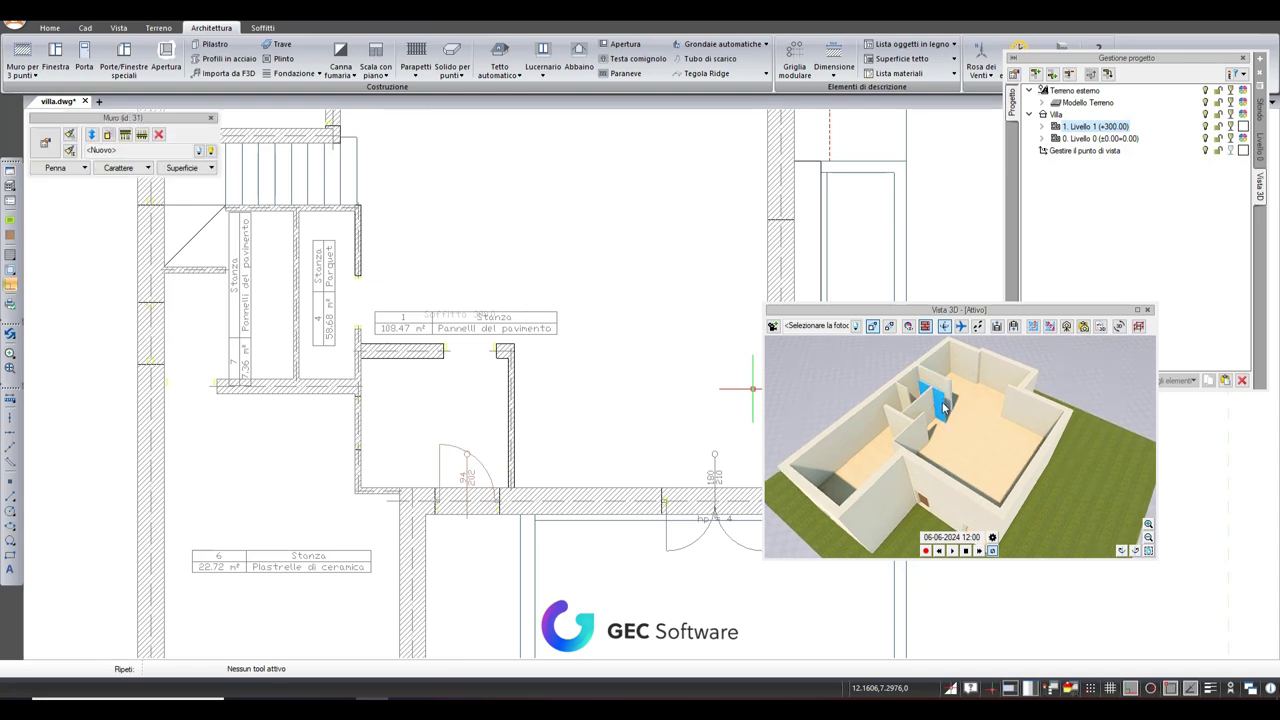
{"action": "left_click", "coordinate": [950, 392]}
{"action": "left_click", "coordinate": [944, 405]}
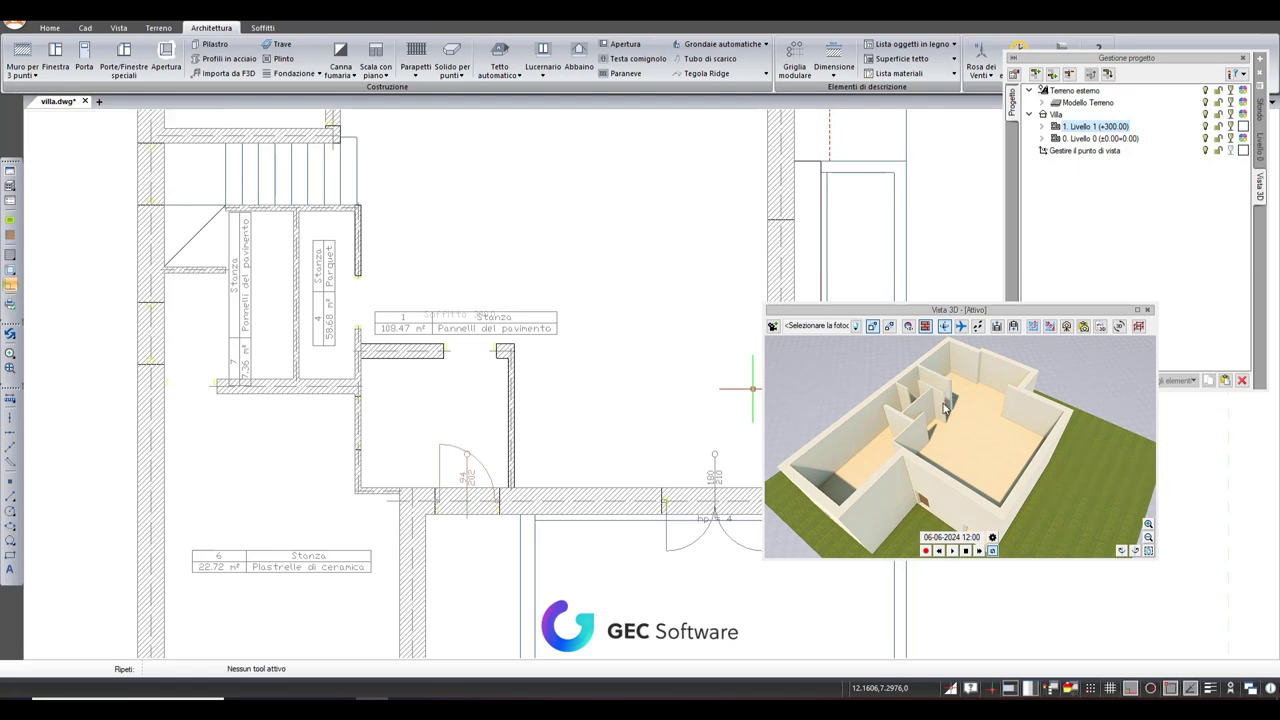
{"action": "key", "text": "Delete"}
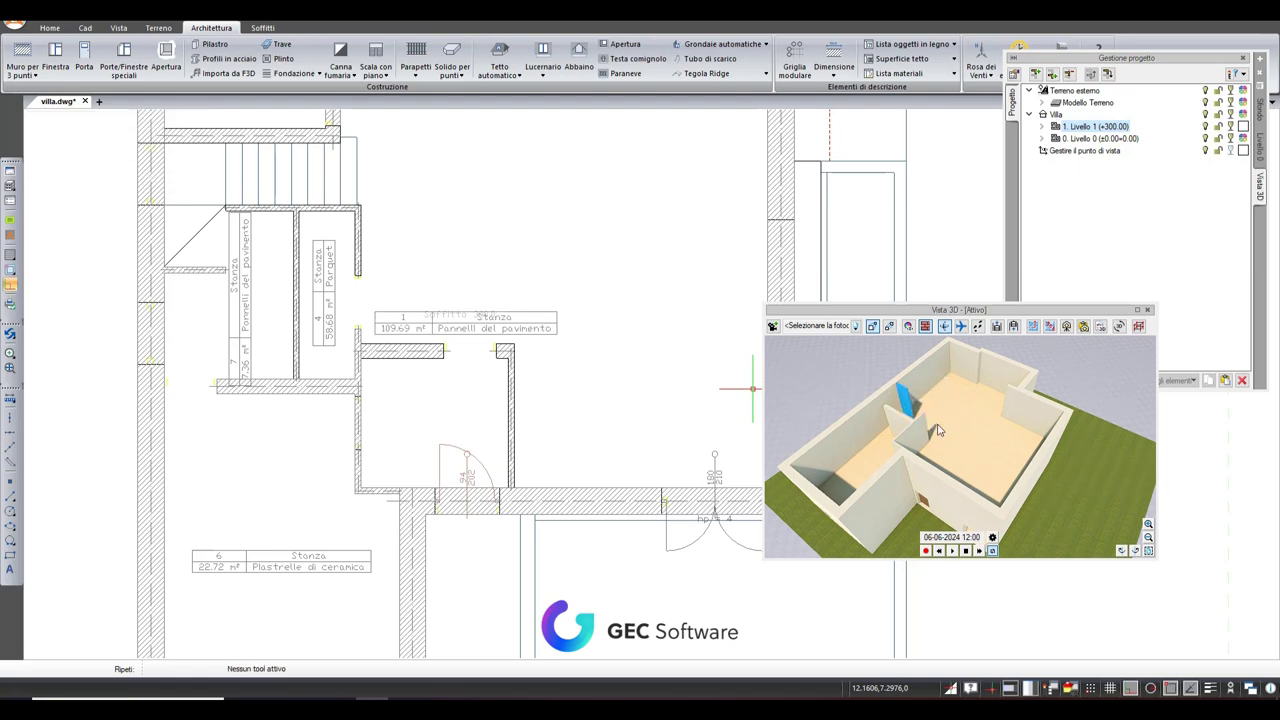
{"action": "key", "text": "Delete"}
{"action": "key", "text": "Delete"}
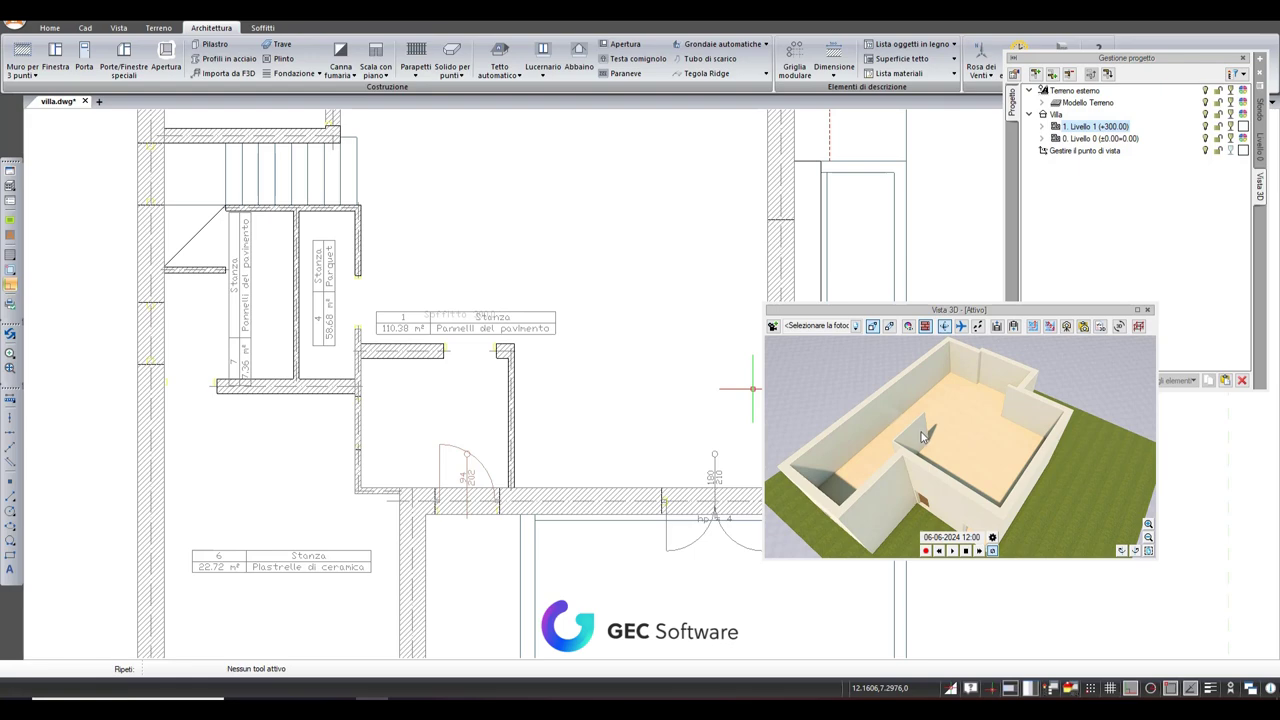
{"action": "mouse_move", "coordinate": [922, 436]}
{"action": "middle_mouse_down"}
{"action": "mouse_move", "coordinate": [1000, 440]}
{"action": "mouse_move", "coordinate": [934, 481]}
{"action": "mouse_move", "coordinate": [990, 485]}
{"action": "mouse_move", "coordinate": [1080, 476]}
{"action": "mouse_move", "coordinate": [1100, 440]}
{"action": "mouse_move", "coordinate": [874, 423]}
{"action": "middle_mouse_up"}
{"action": "key", "text": "Delete"}
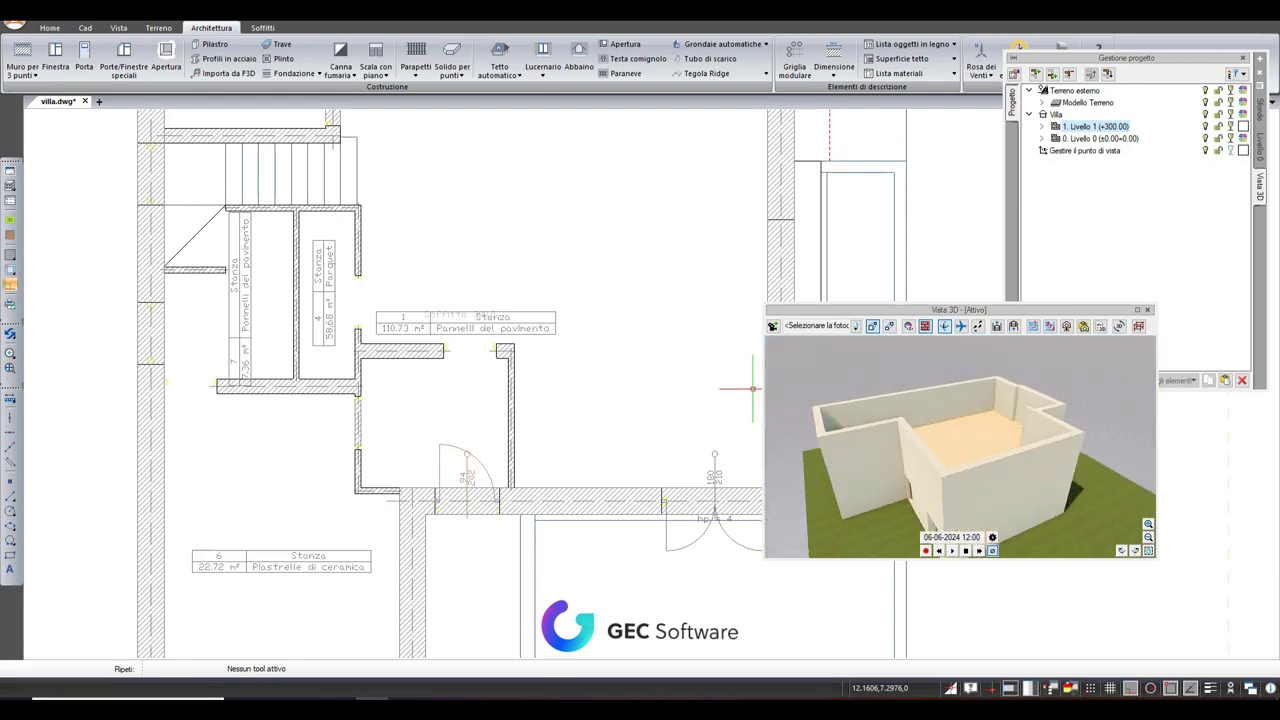
{"action": "scroll", "coordinate": [643, 361], "scroll_direction": "down", "scroll_amount": 3}
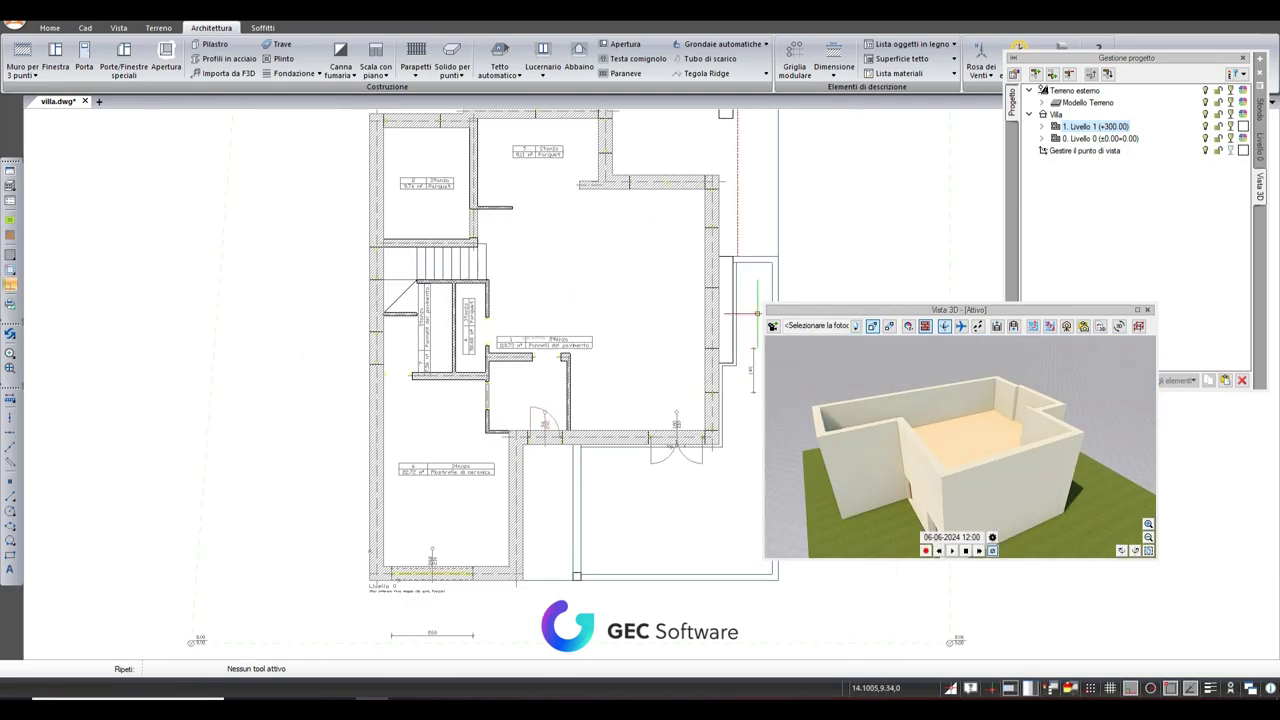
{"action": "middle_click_drag", "start_coordinate": [867, 360], "coordinate": [757, 313]}
{"action": "mouse_move", "coordinate": [960, 445]}
{"action": "middle_mouse_down"}
{"action": "mouse_move", "coordinate": [930, 410]}
{"action": "mouse_move", "coordinate": [940, 400]}
{"action": "middle_mouse_up"}
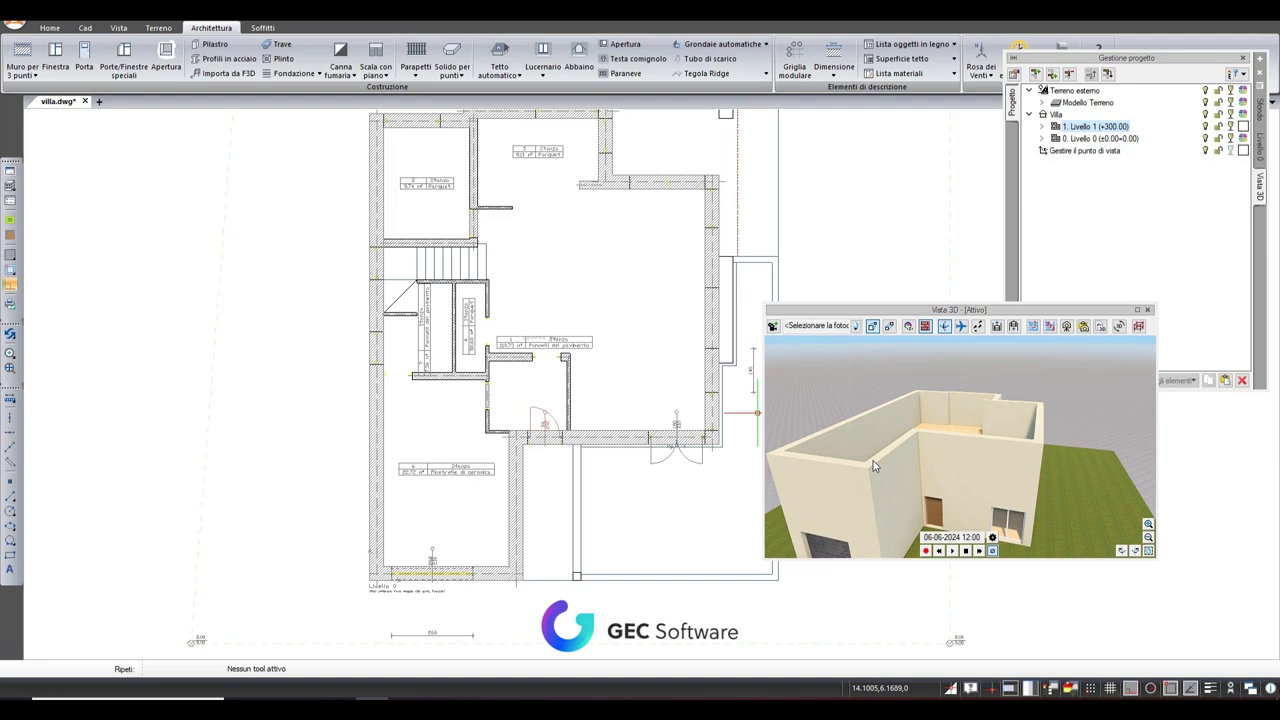
{"action": "middle_click_drag", "start_coordinate": [901, 493], "coordinate": [930, 490]}
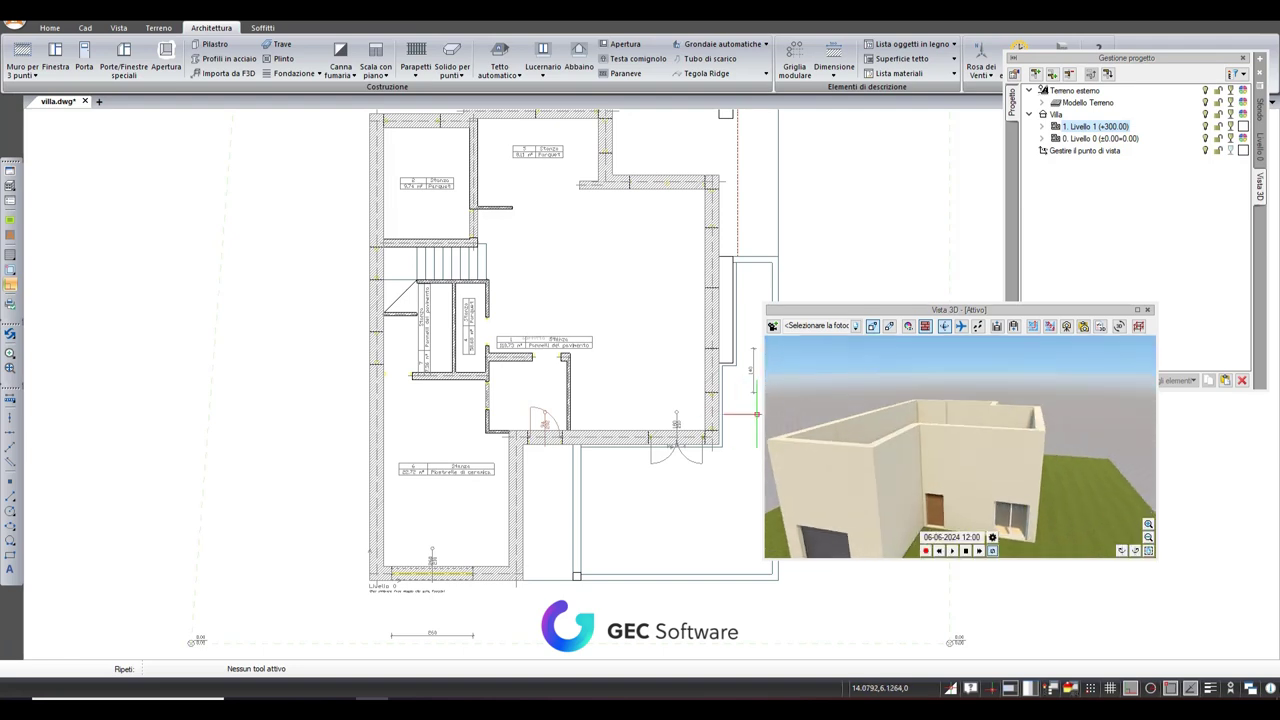